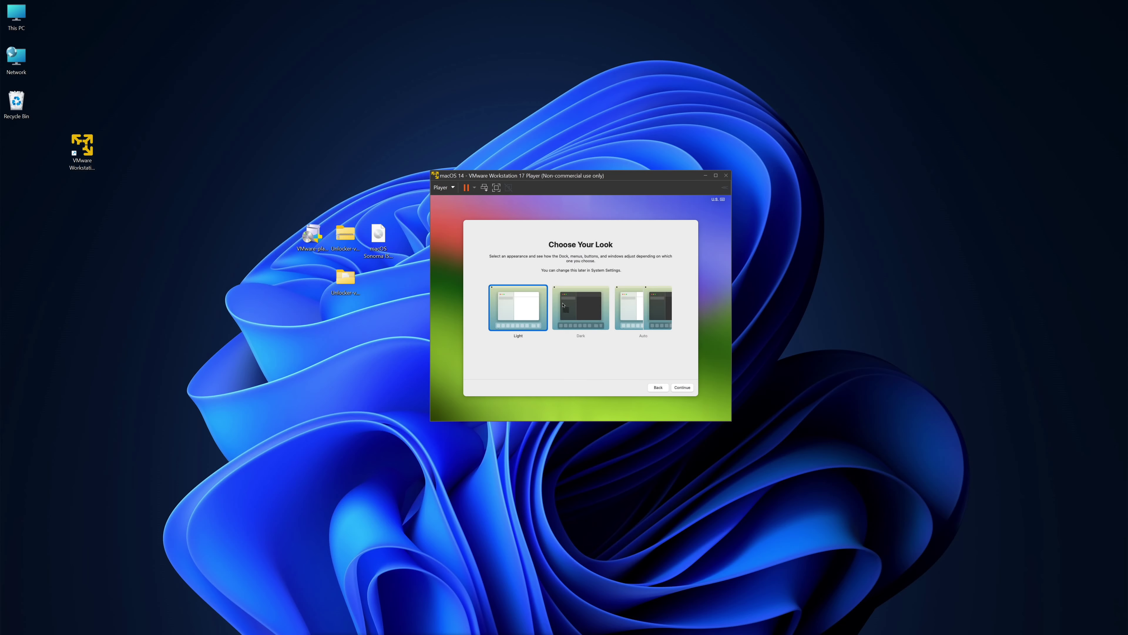
# Pick the Dark appearance on Choose Your Look and continue to the macOS 14 desktop
pyautogui.click(574, 305)
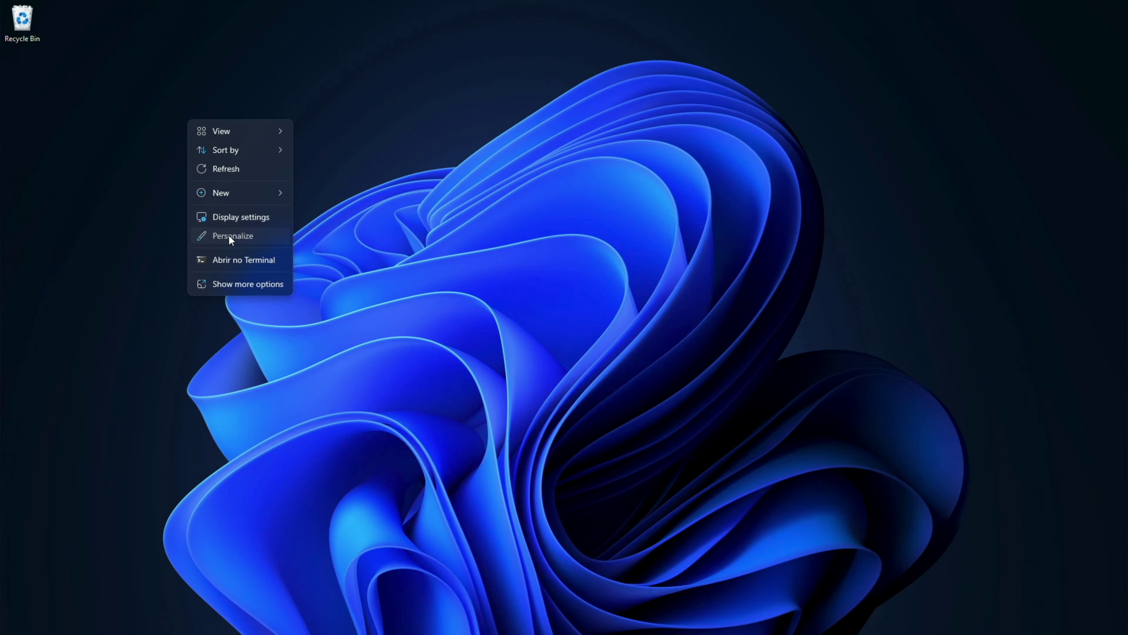
# Go from desktop Personalize to the Themes page, then follow Activate now to Windows activation
pyautogui.click(224, 234)
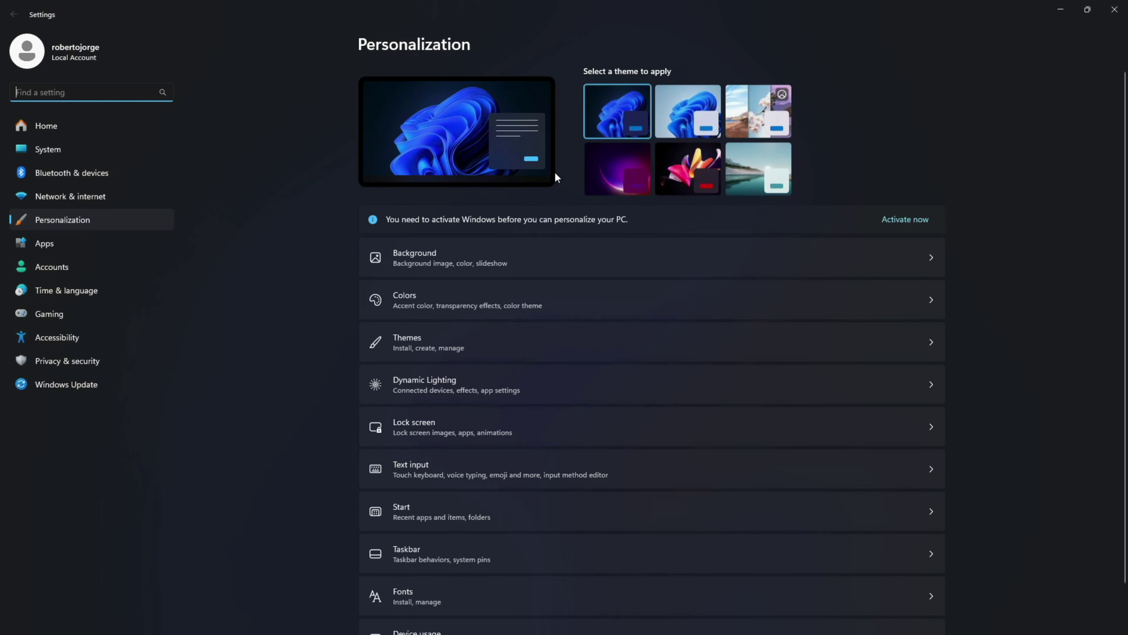
pyautogui.click(426, 351)
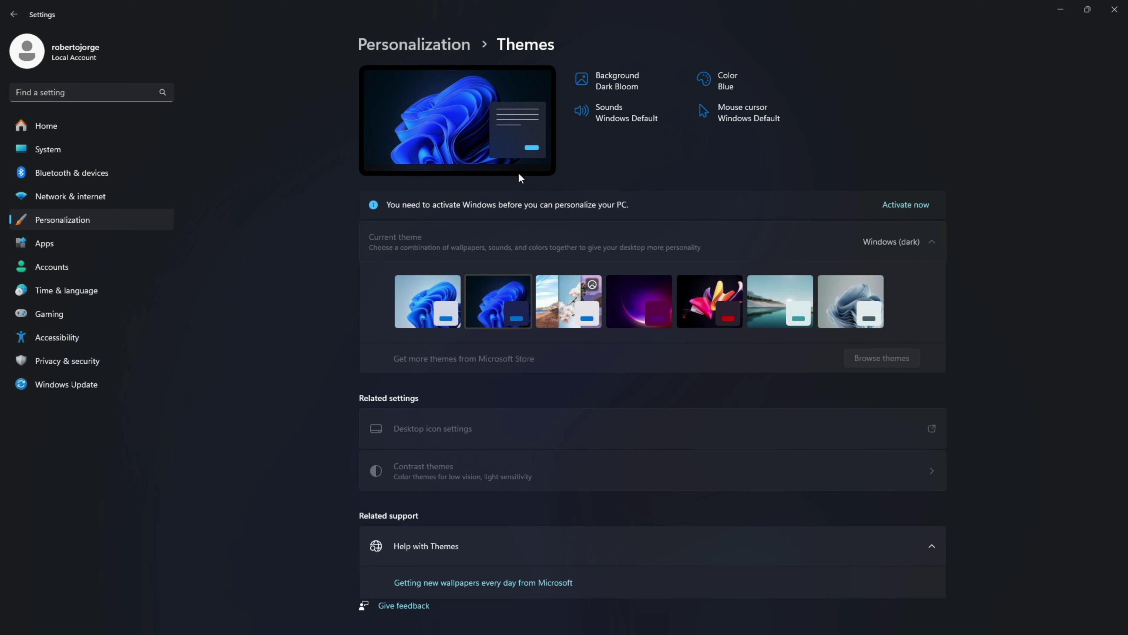
pyautogui.click(914, 206)
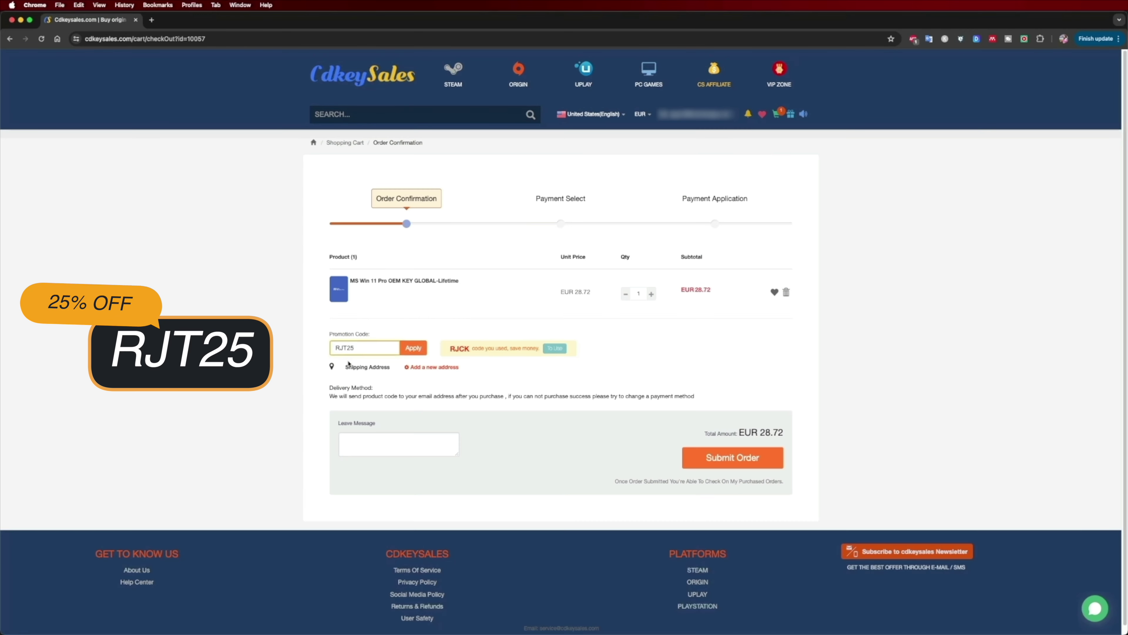
# Order the Windows 11 Pro key with the promo code and copy the key from Order Status
pyautogui.click(413, 348)
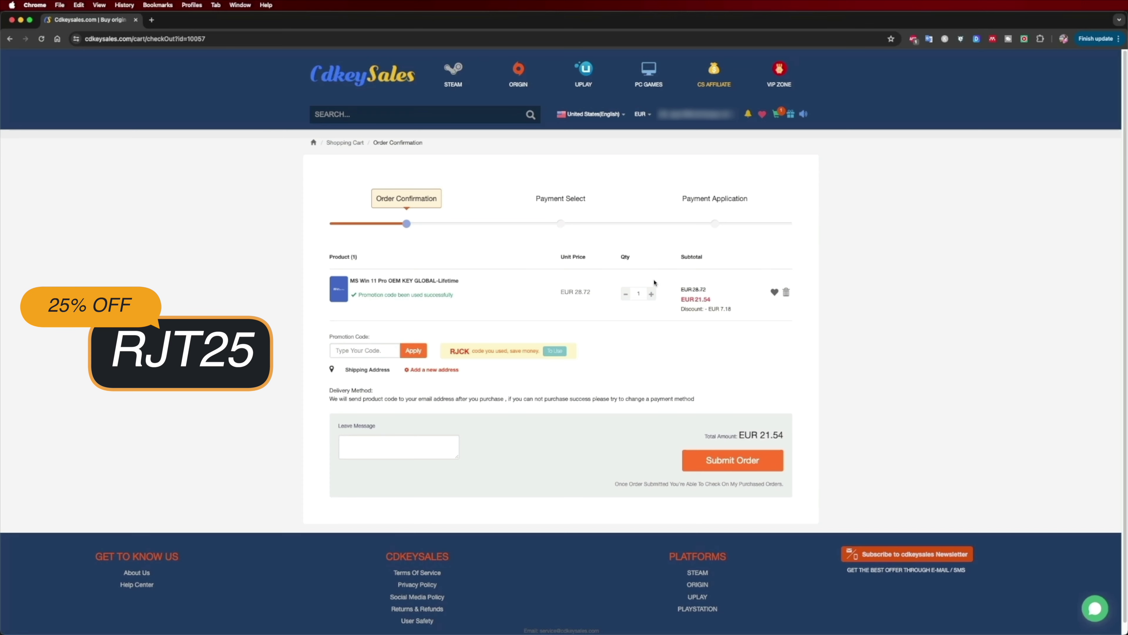
pyautogui.click(733, 460)
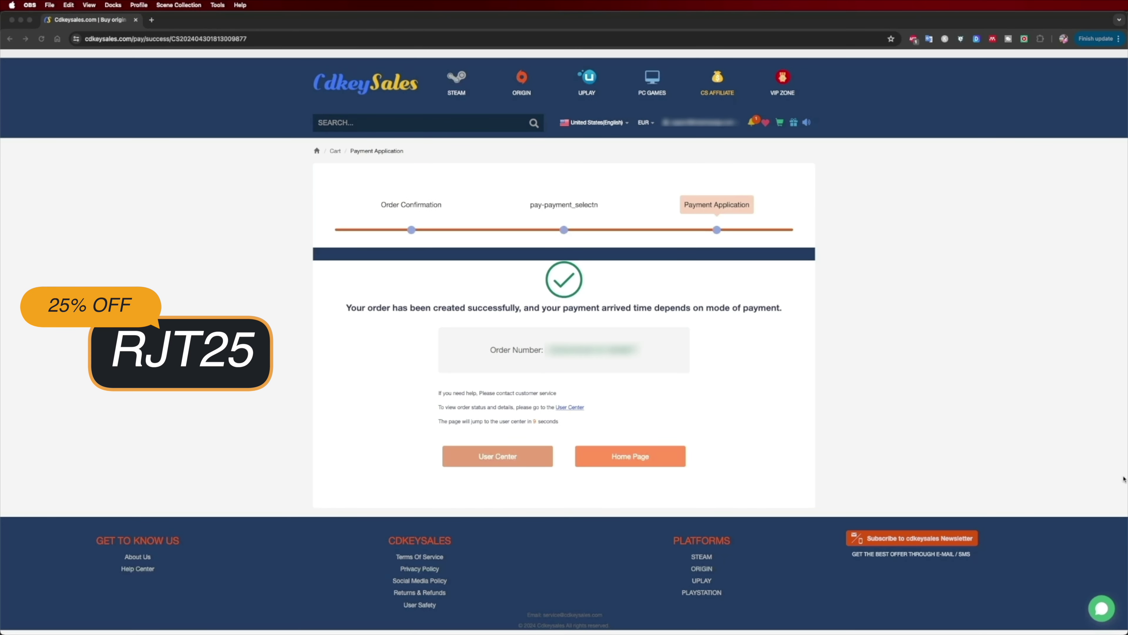
pyautogui.moveTo(561, 478); pyautogui.dragTo(648, 481)
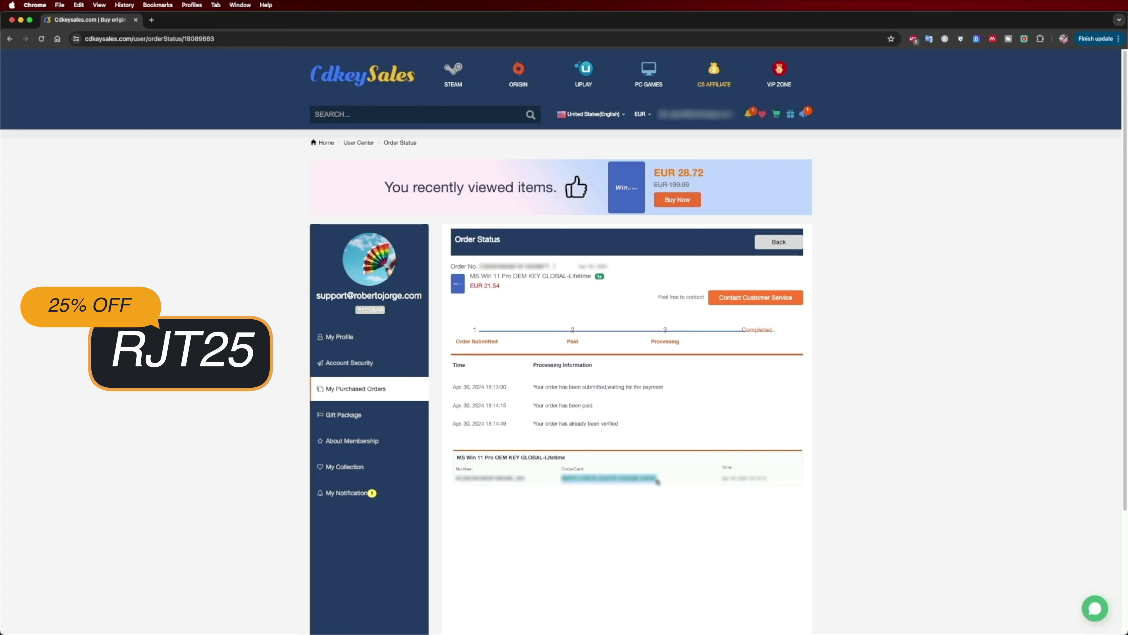
pyautogui.rightClick(622, 479)
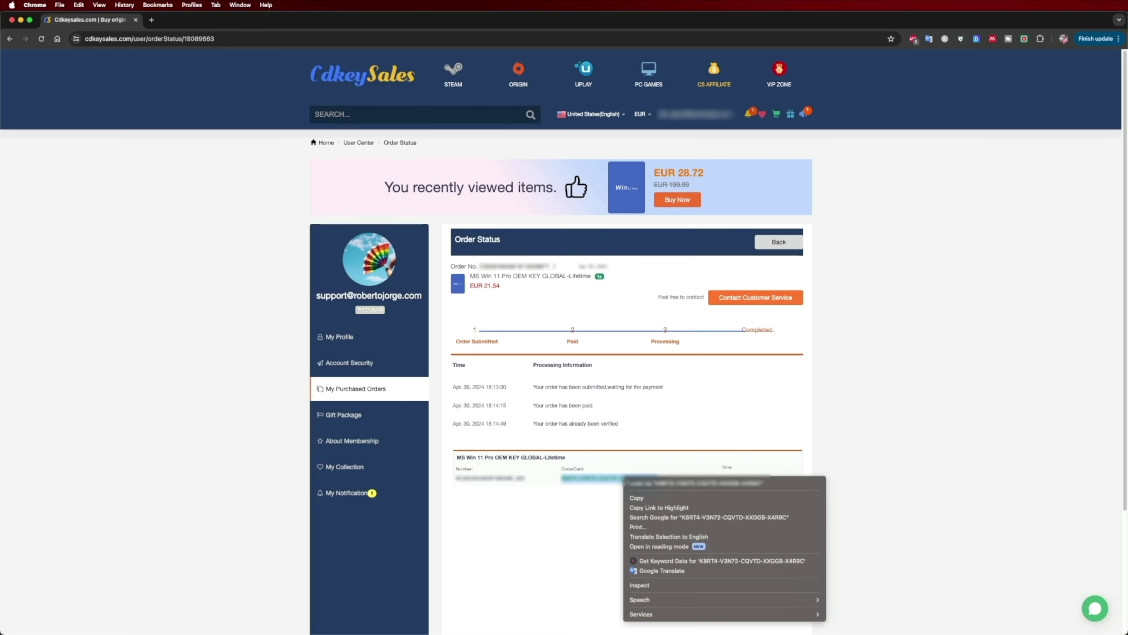
pyautogui.click(647, 497)
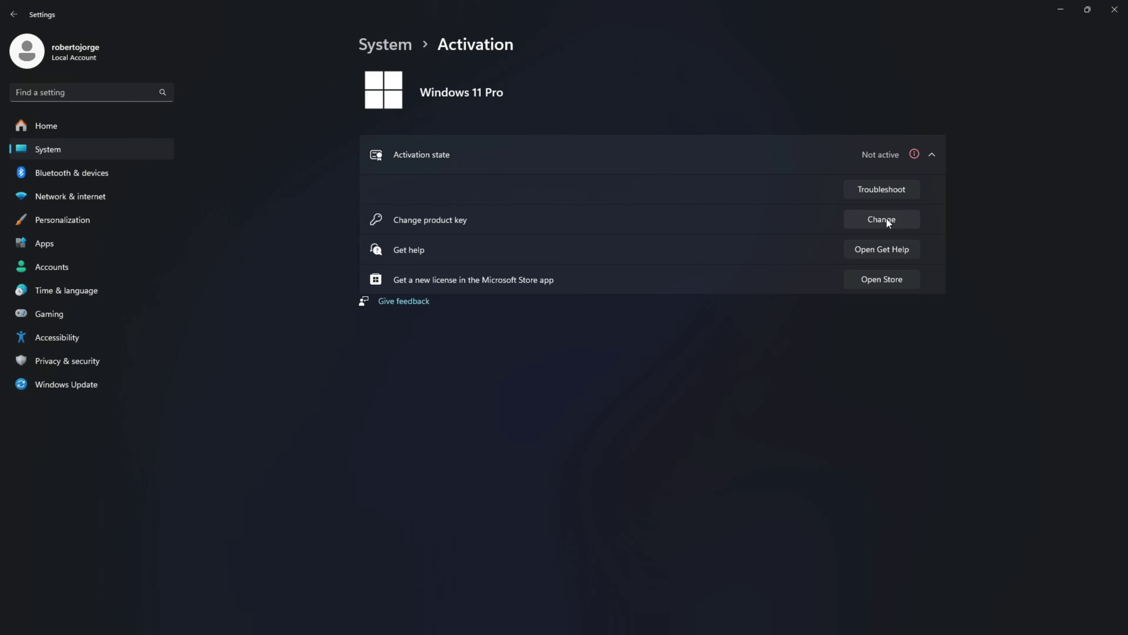
# Activate Windows by pasting the purchased product key under Change product key
pyautogui.click(882, 221)
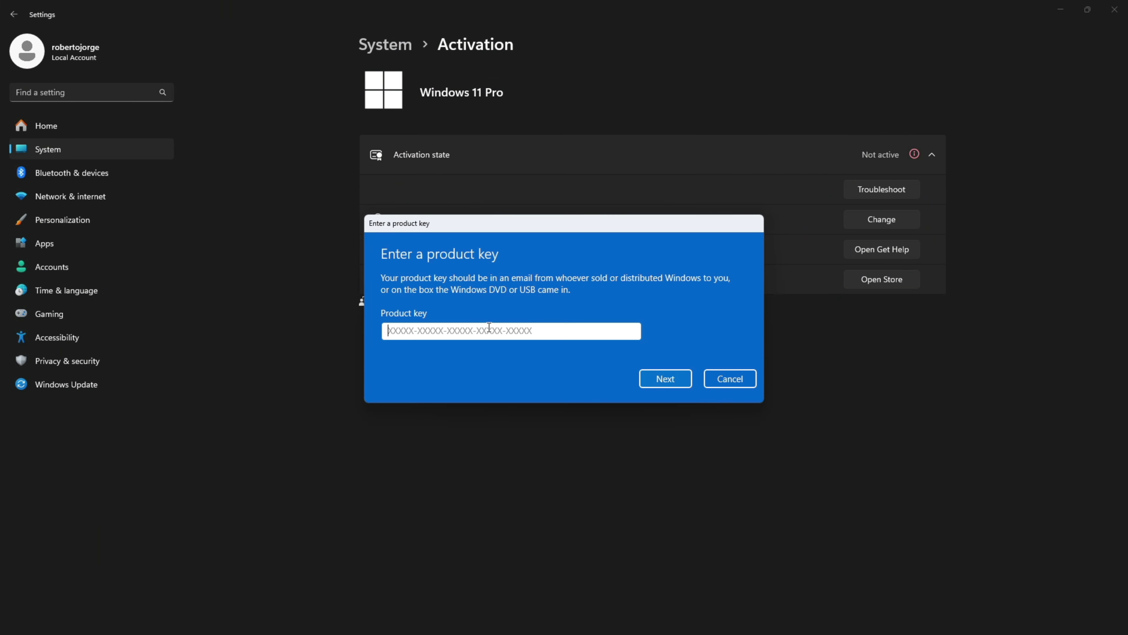
pyautogui.hotkey('ctrl', 'v')
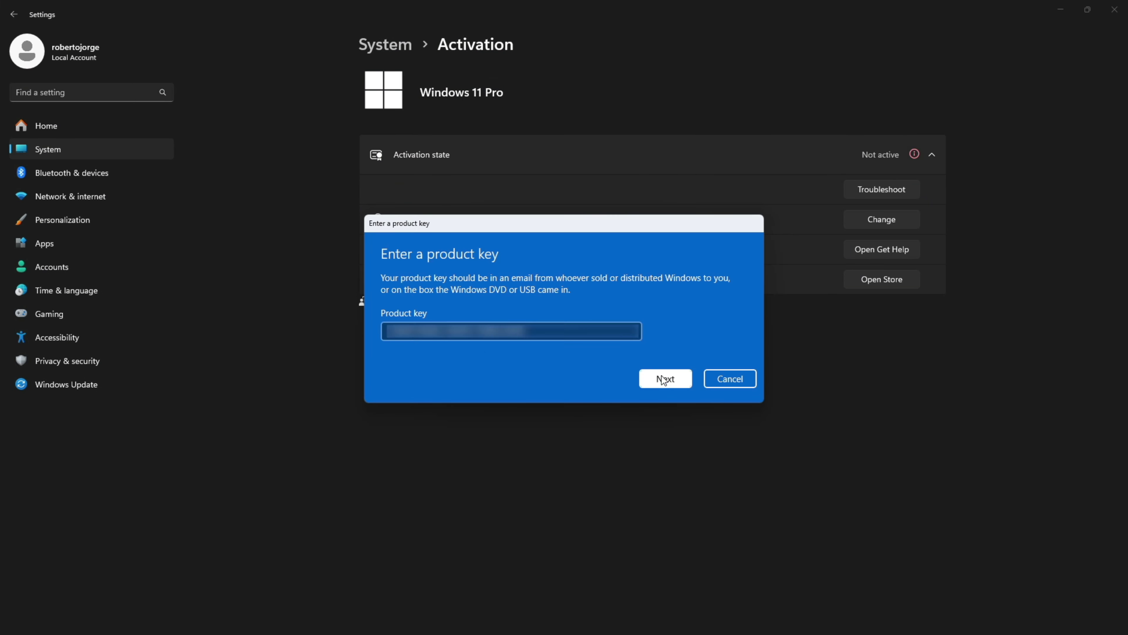
pyautogui.click(664, 379)
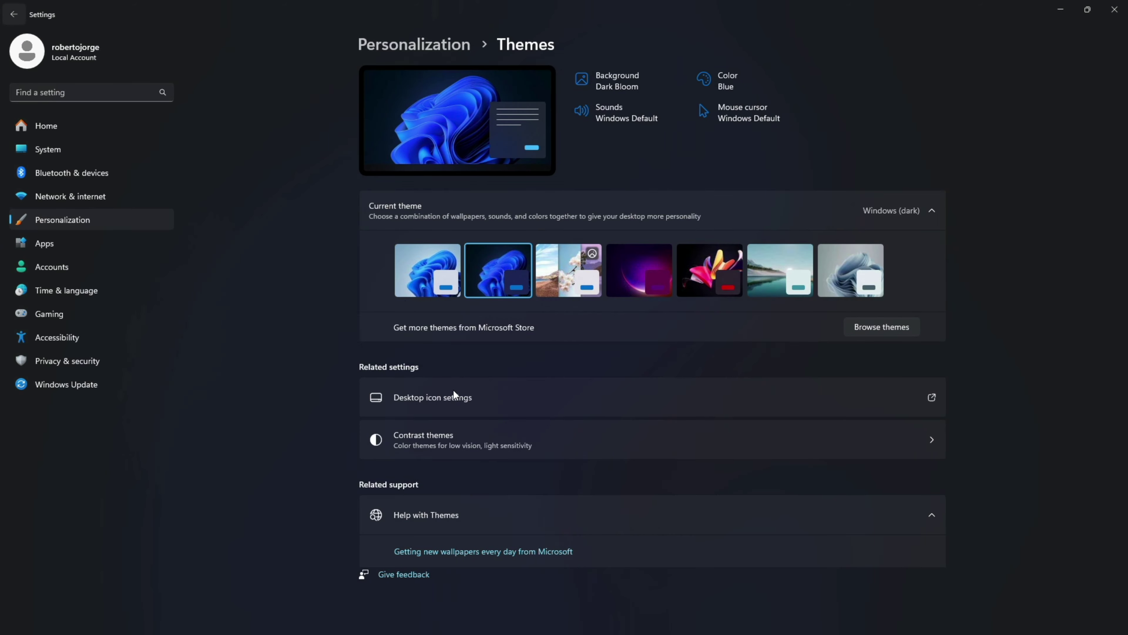
pyautogui.click(453, 390)
# Tick Computer and Network in Desktop icon settings so both icons appear on the desktop
pyautogui.click(133, 164)
pyautogui.click(132, 189)
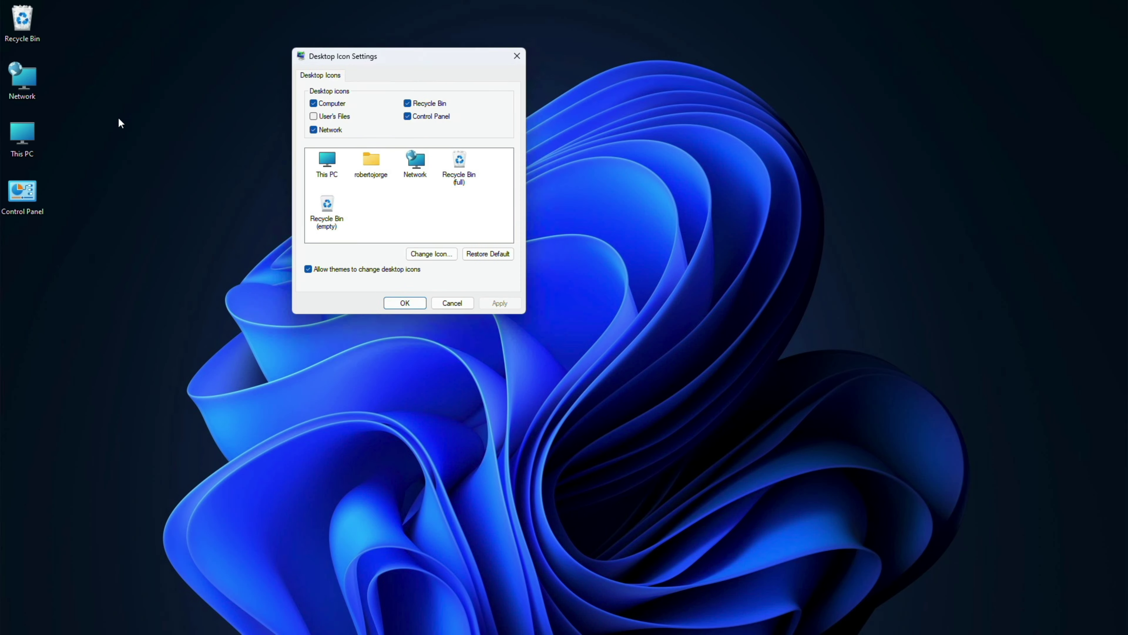
pyautogui.rightClick(88, 52)
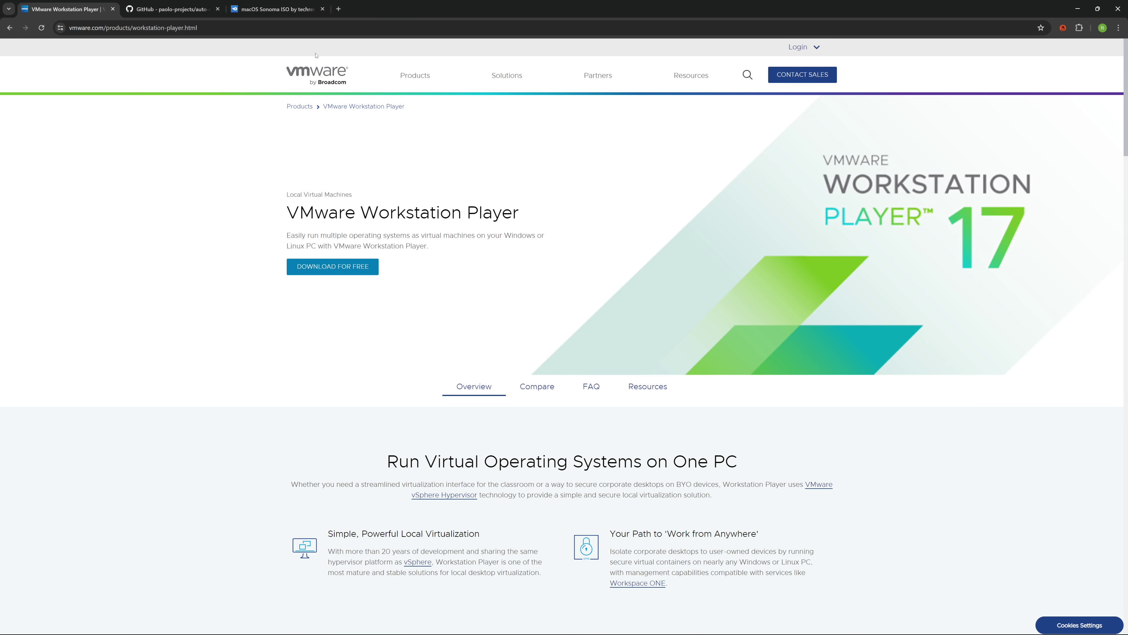
# Download the free VMware Workstation Player 17 installer from vmware.com
pyautogui.click(334, 267)
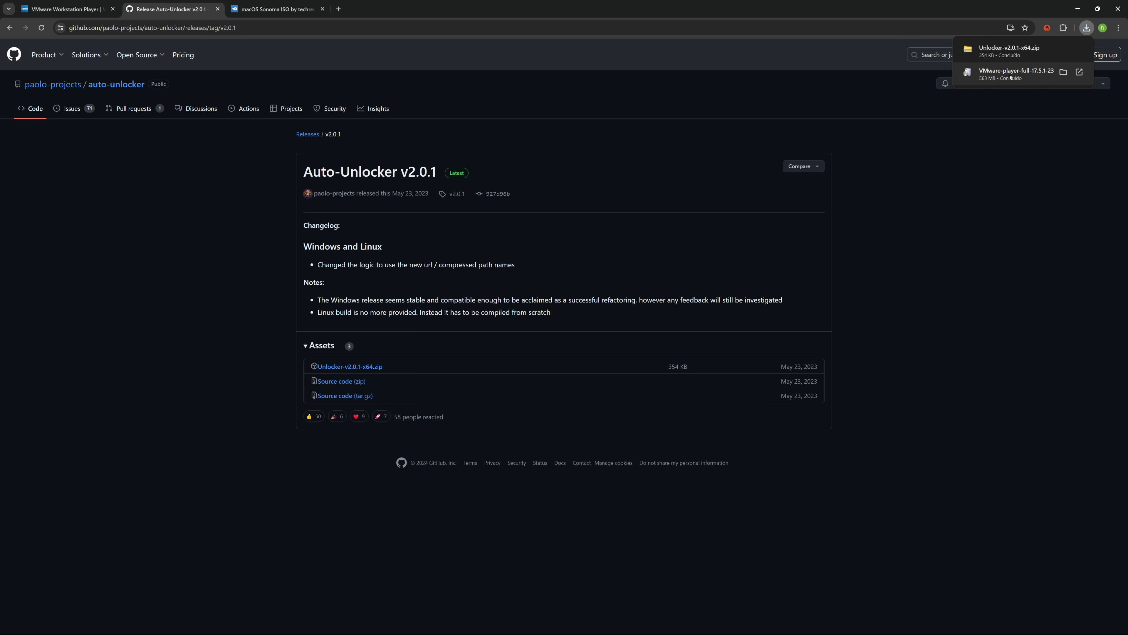
# Switch to the MediaFire tab and download the macOS Sonoma ISO
pyautogui.click(275, 9)
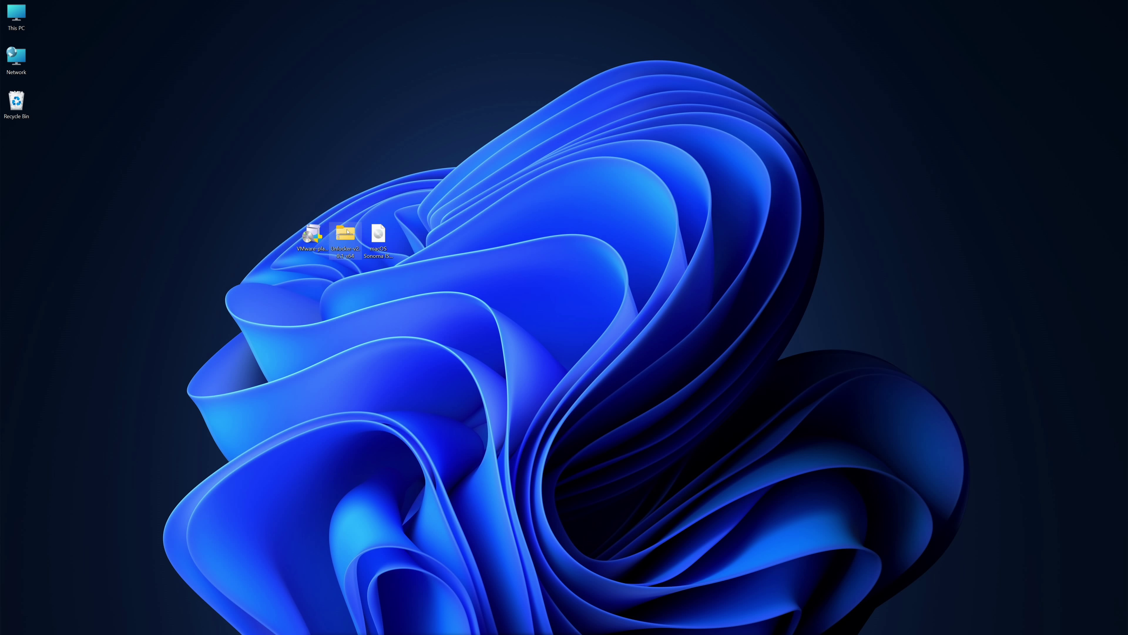
# Run the VMware Player installer, then extract Unlocker-v2.0.1-x64.zip to the desktop
pyautogui.click(380, 235)
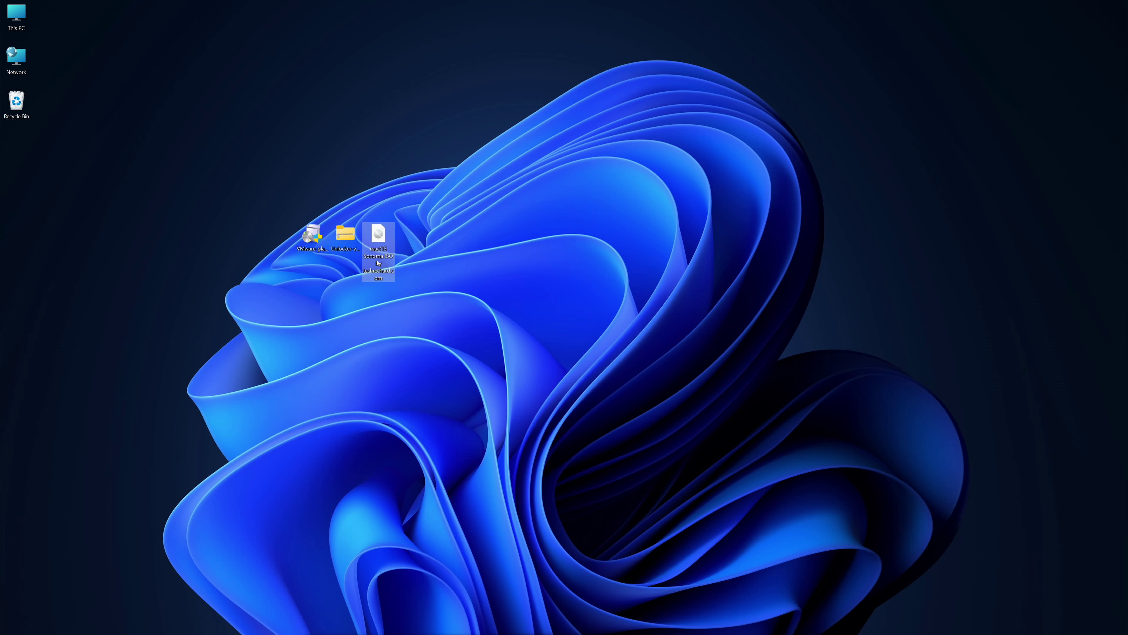
pyautogui.doubleClick(313, 236)
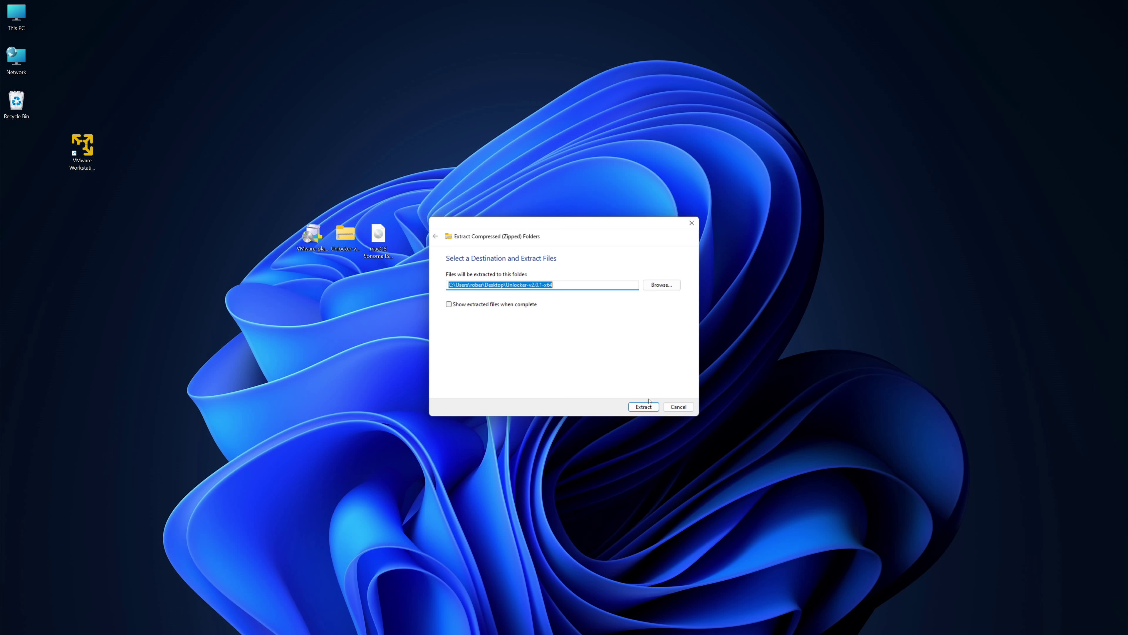
pyautogui.click(647, 406)
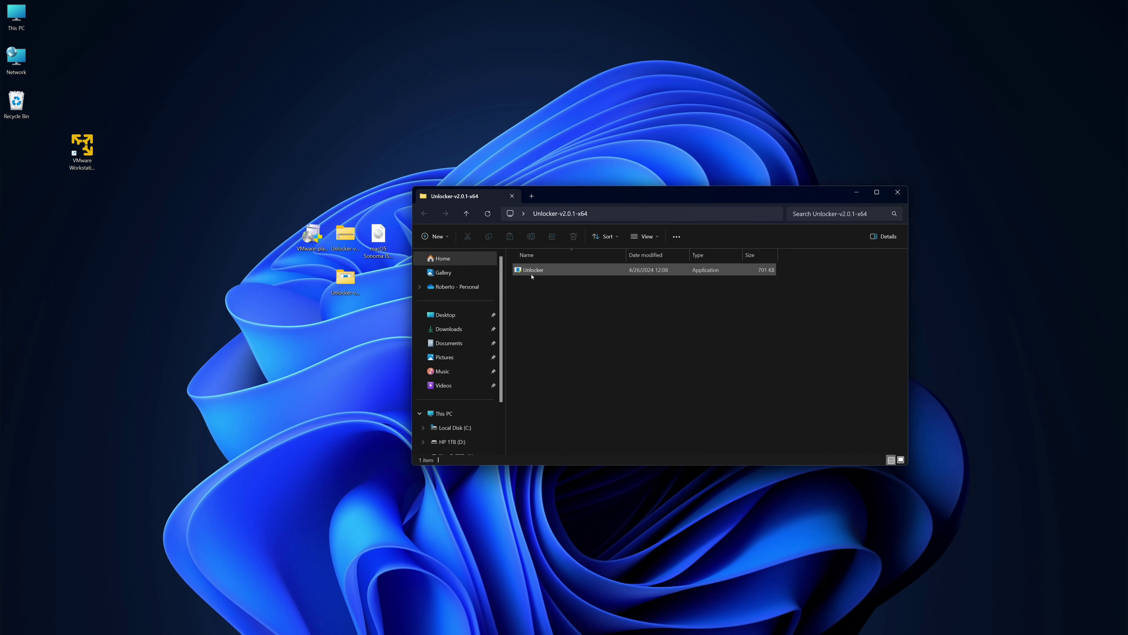
# Run Unlocker as administrator, apply Patch, acknowledge Success, and close Auto-Unlocker and its folder
pyautogui.click(551, 273)
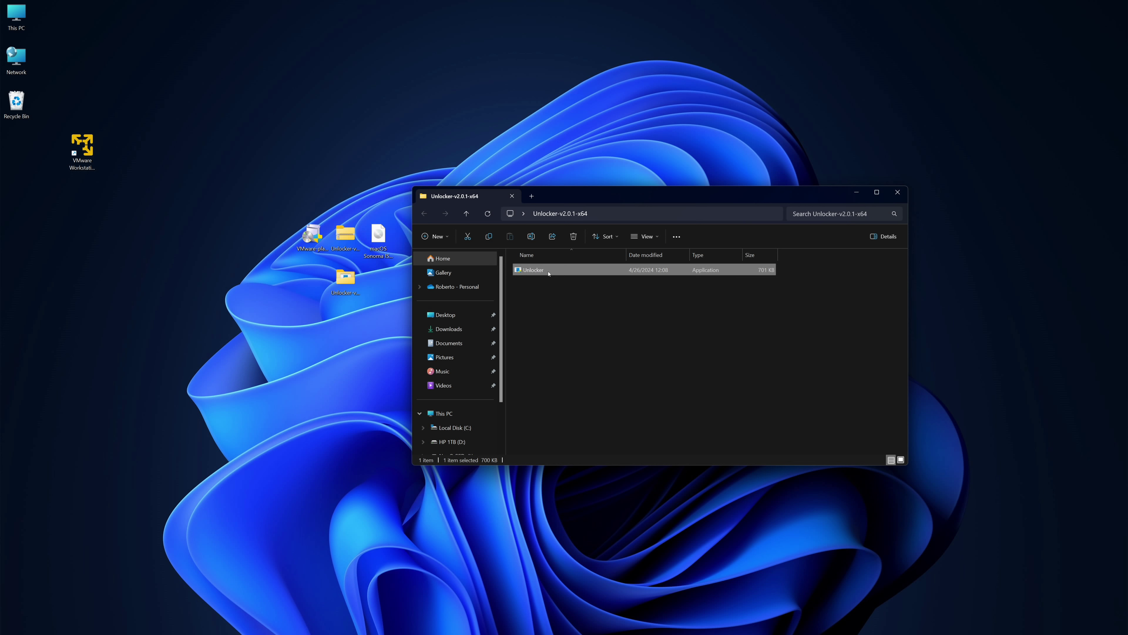
pyautogui.rightClick(549, 273)
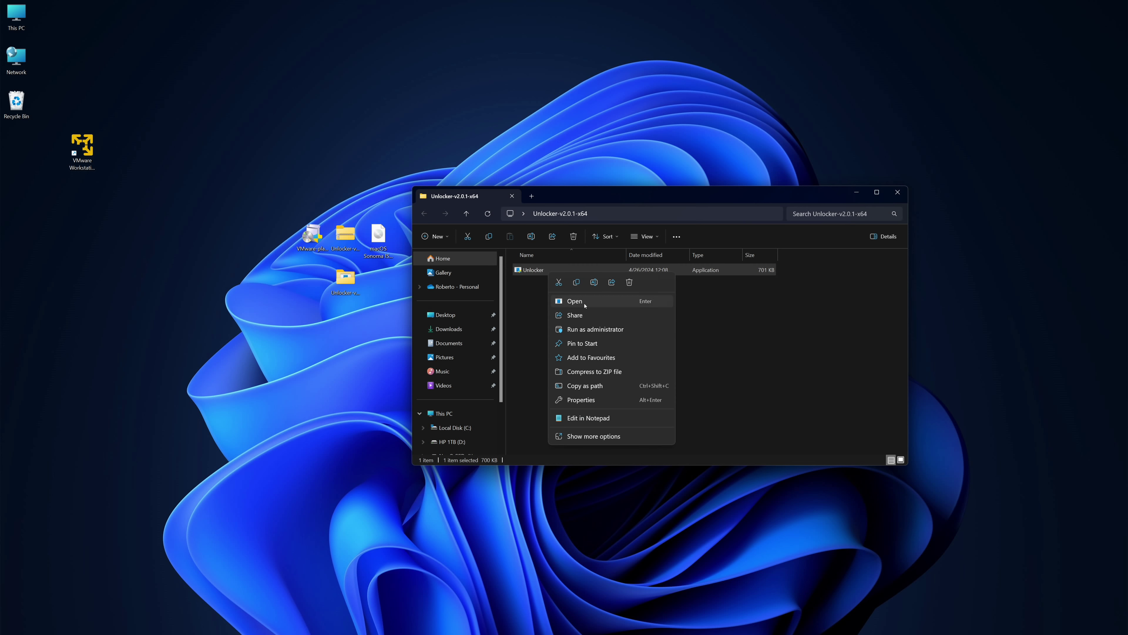
pyautogui.click(597, 329)
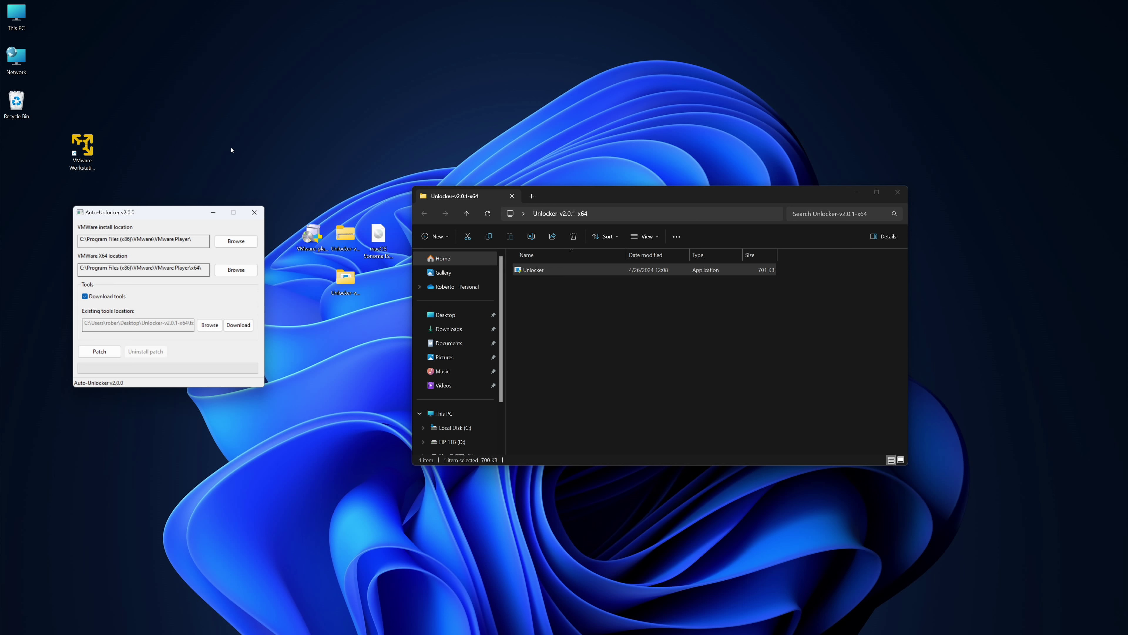
pyautogui.click(100, 351)
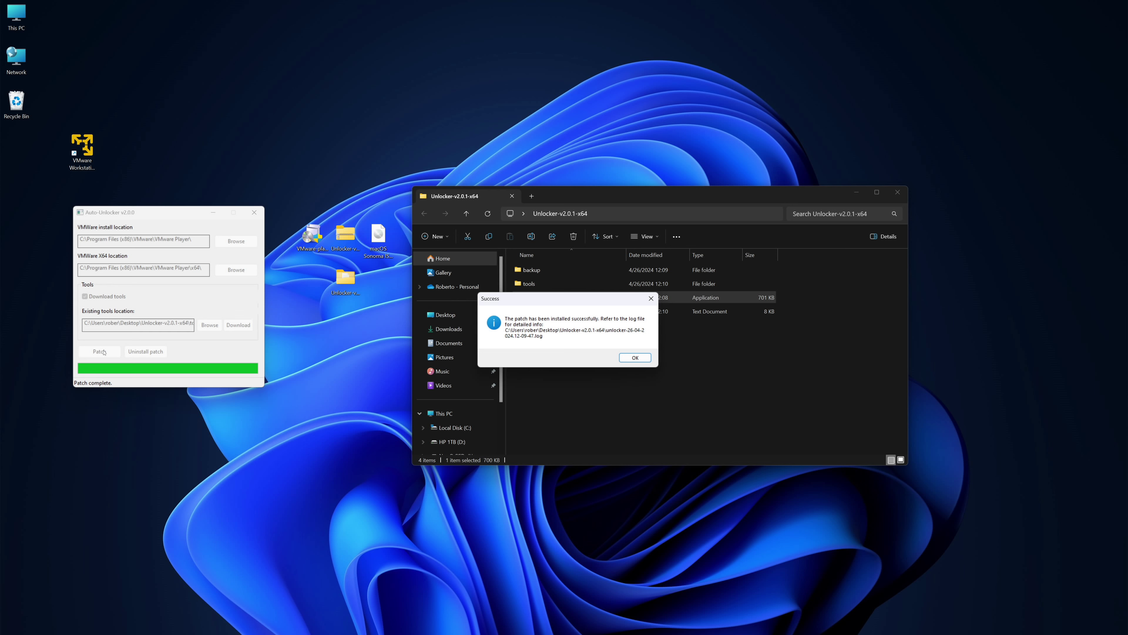
pyautogui.click(635, 357)
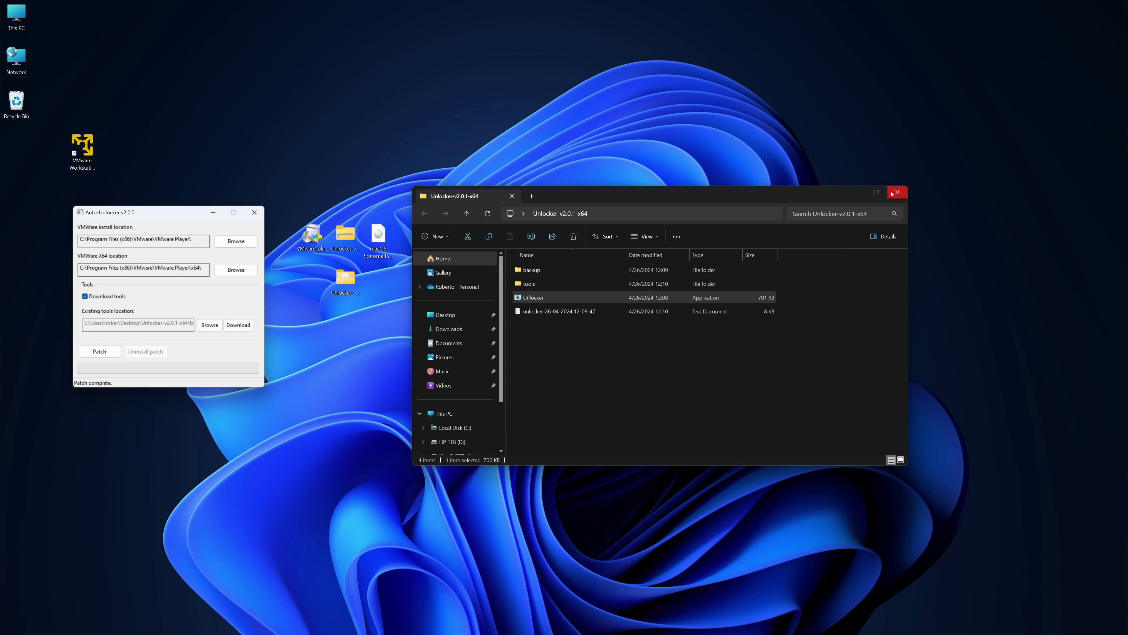
pyautogui.click(897, 192)
pyautogui.click(255, 213)
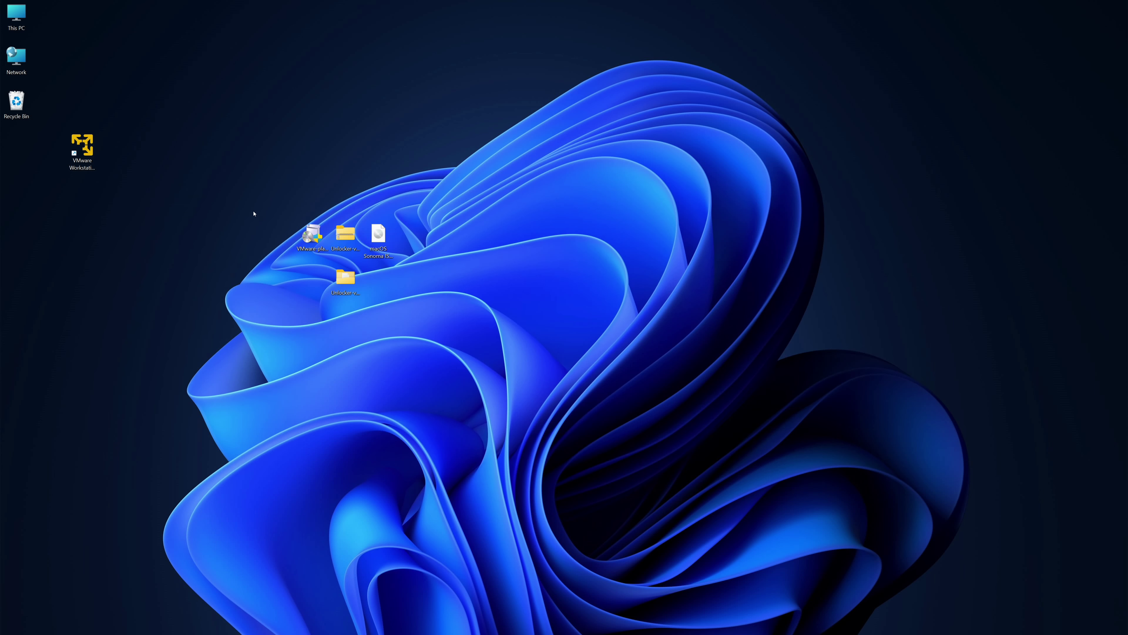
# Launch VMware Player and start a new VM using the macOS Sonoma ISO as installer disc
pyautogui.doubleClick(88, 148)
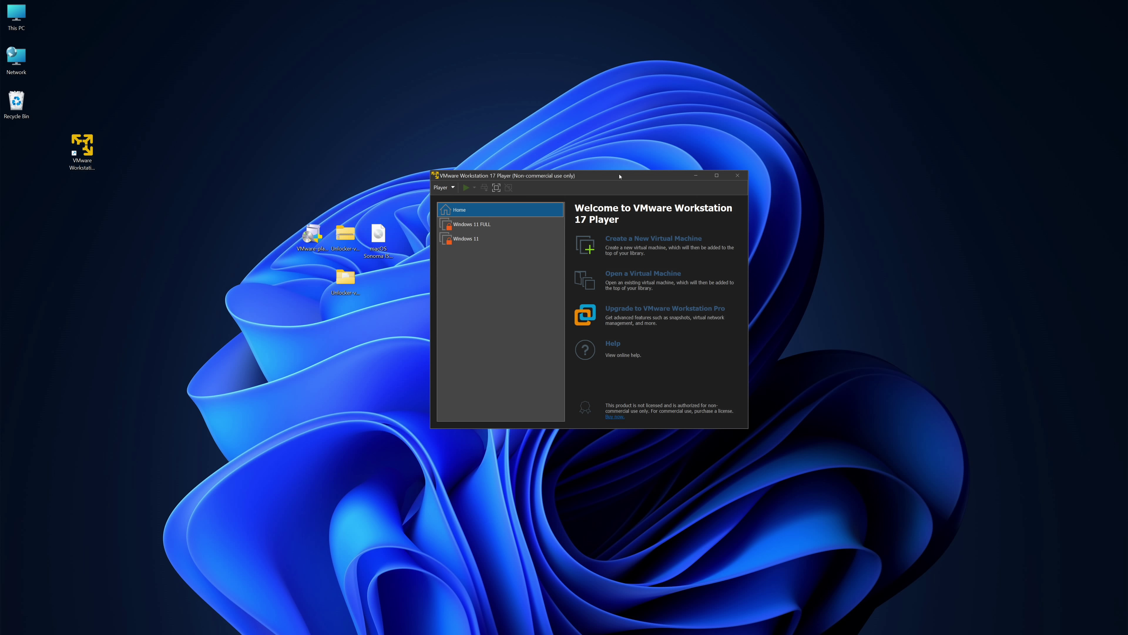
pyautogui.click(681, 240)
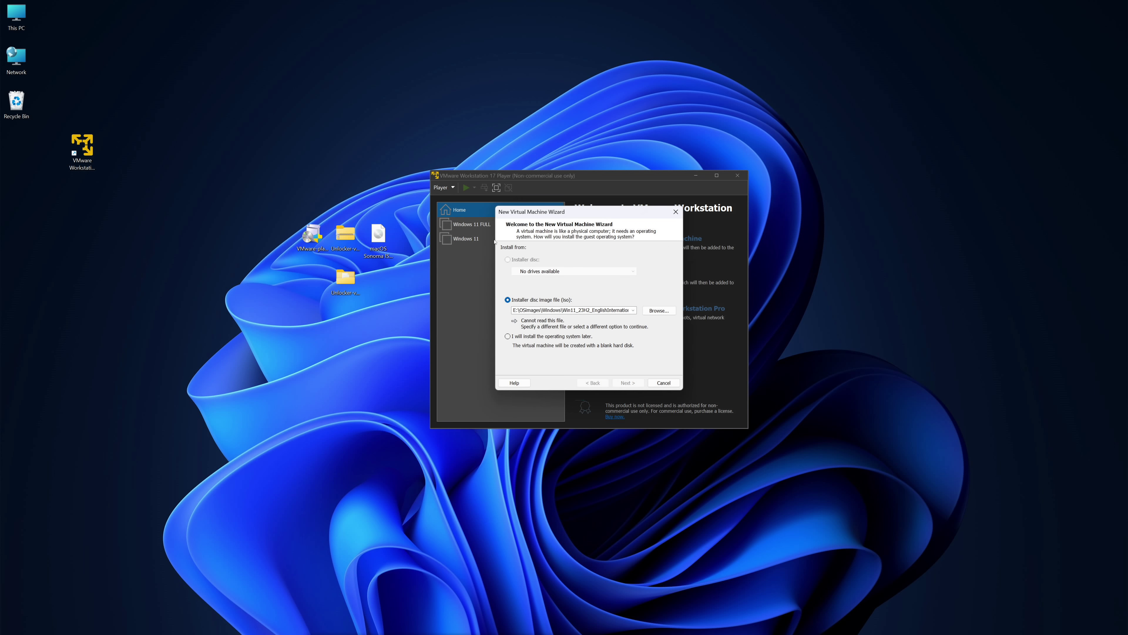
pyautogui.click(659, 310)
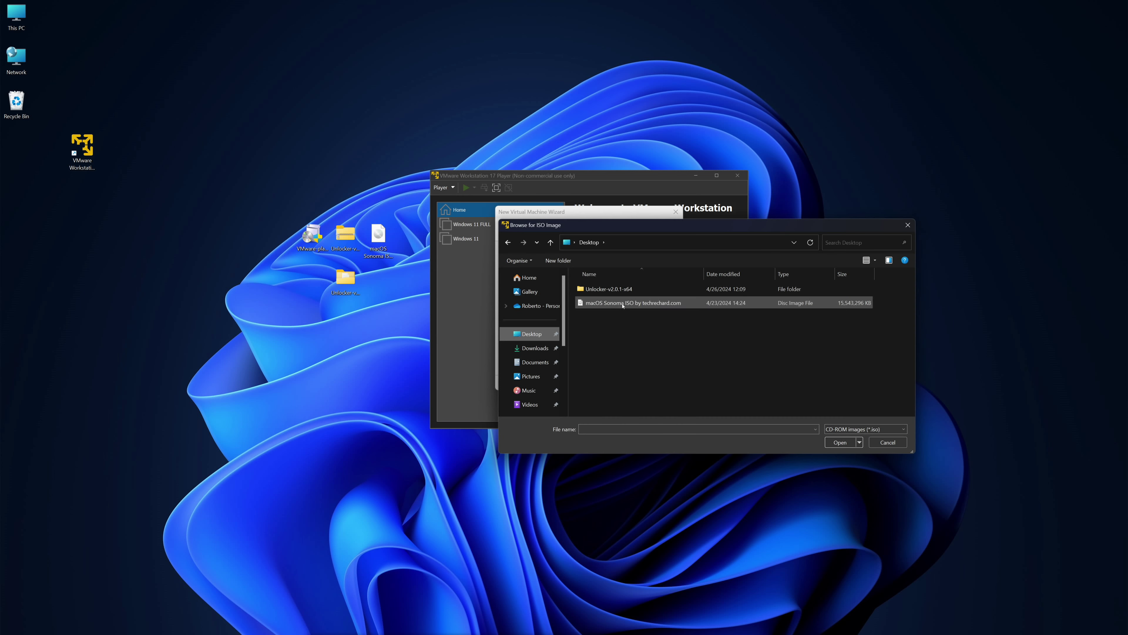
pyautogui.click(611, 303)
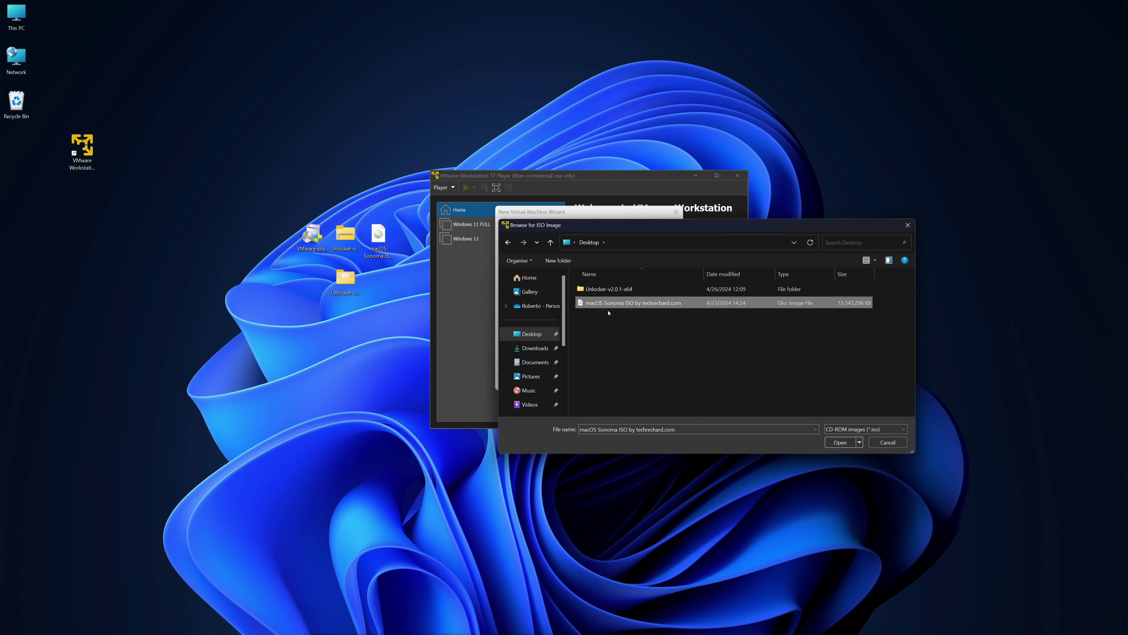
pyautogui.click(840, 441)
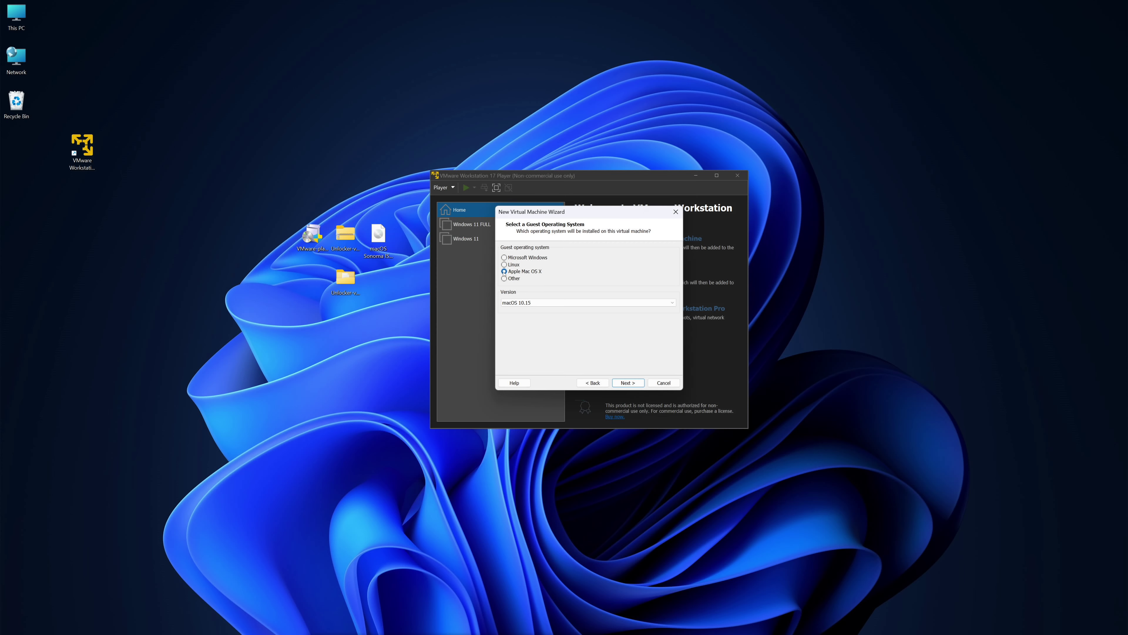
# Choose macOS 14 as the guest version and keep the default VM name 'macOS 14'
pyautogui.click(554, 303)
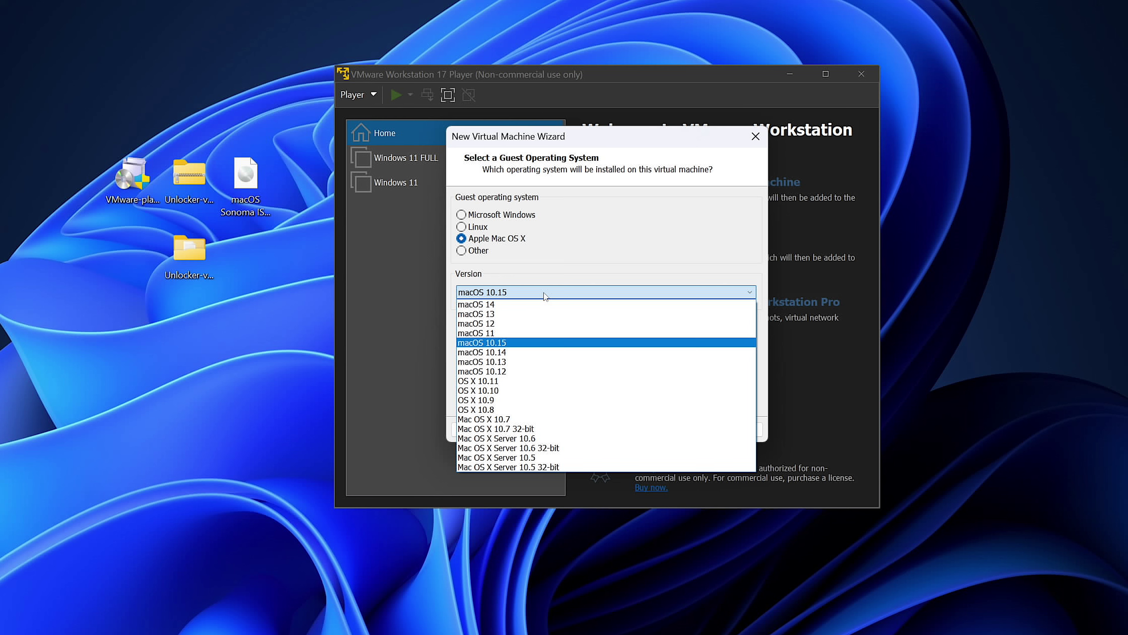
pyautogui.click(501, 307)
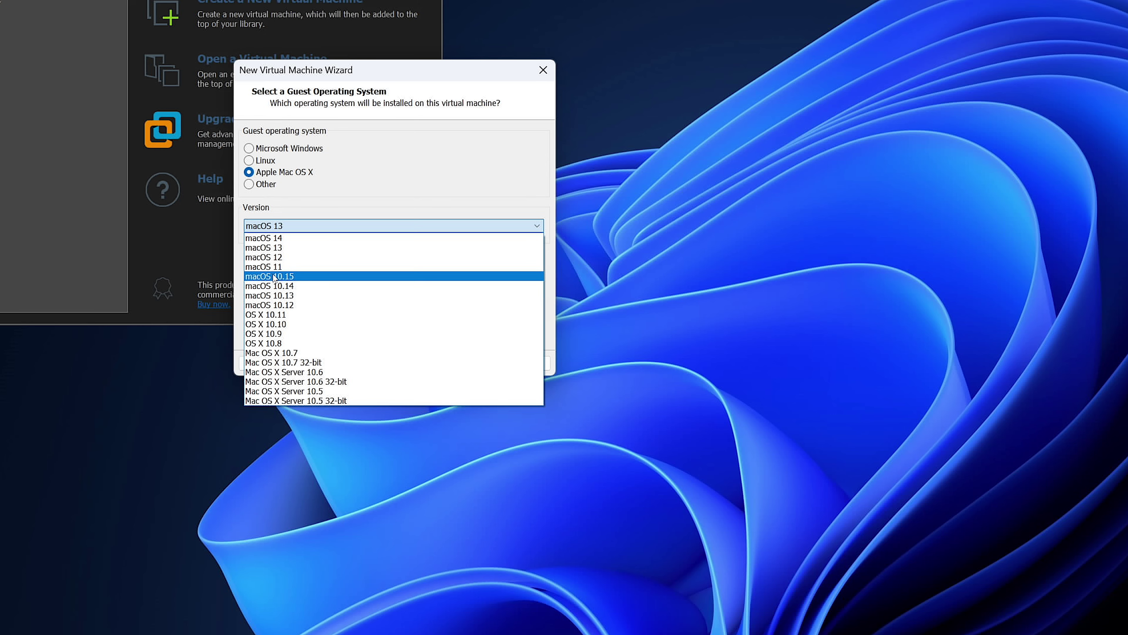
pyautogui.click(272, 277)
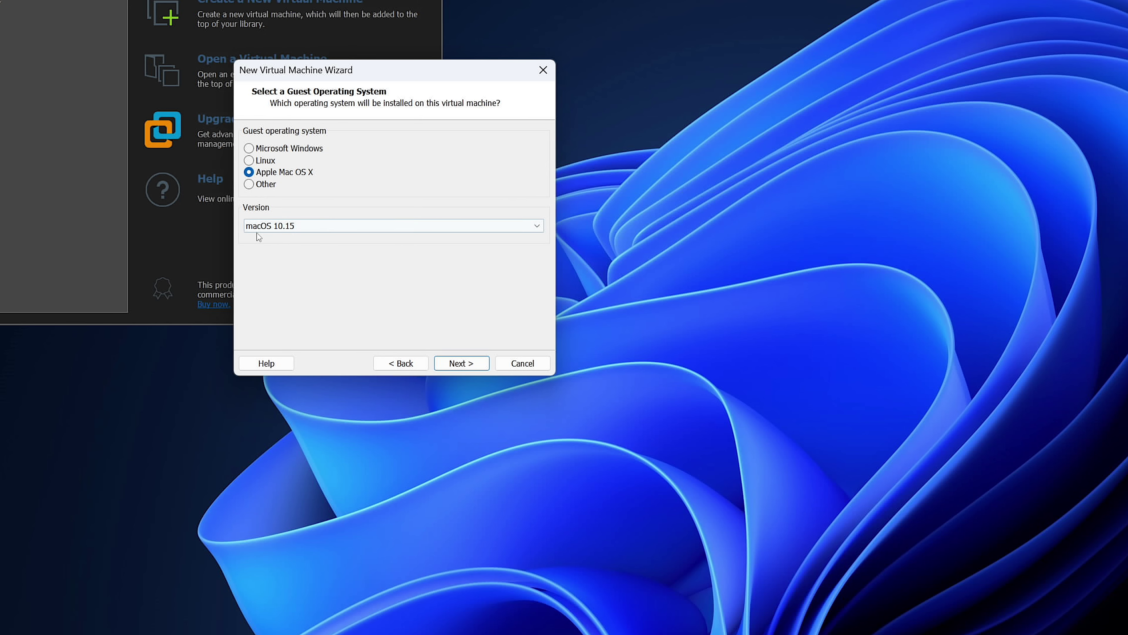
pyautogui.click(462, 364)
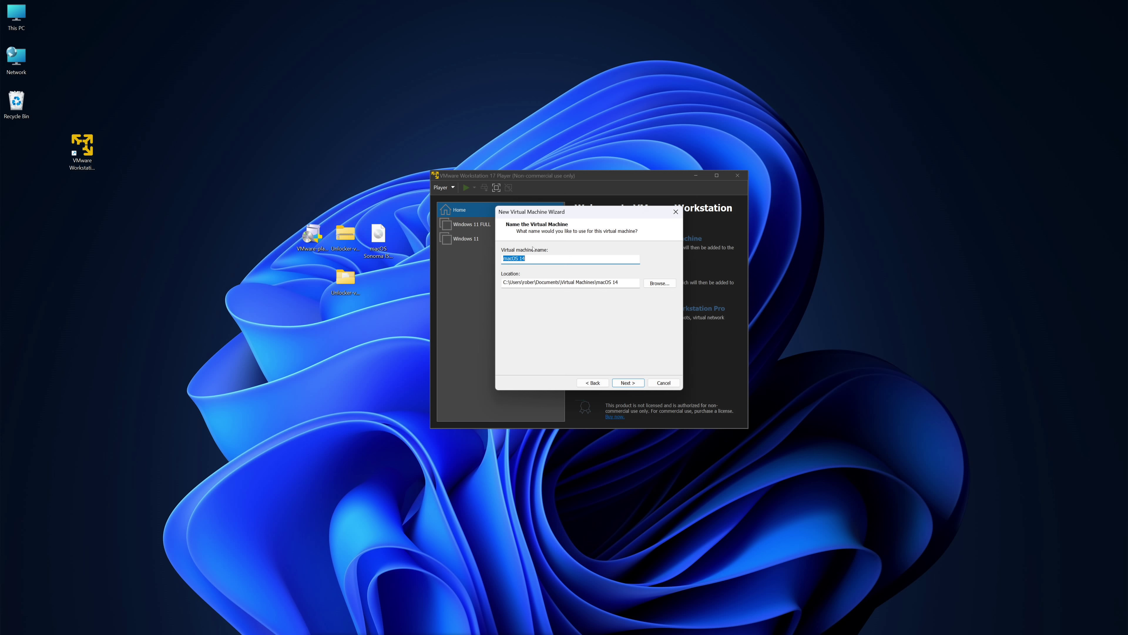
pyautogui.press('Return')
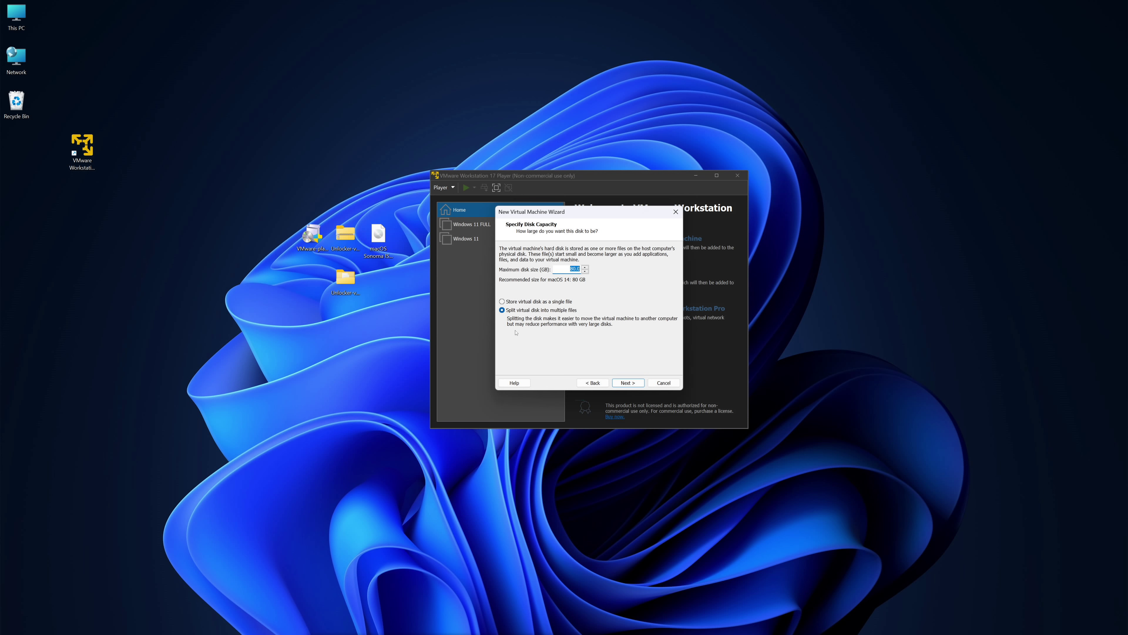
# Set 16 GB memory and 6 cores in Customize Hardware, create the VM, and select Hard Disk (SATA)
pyautogui.click(627, 382)
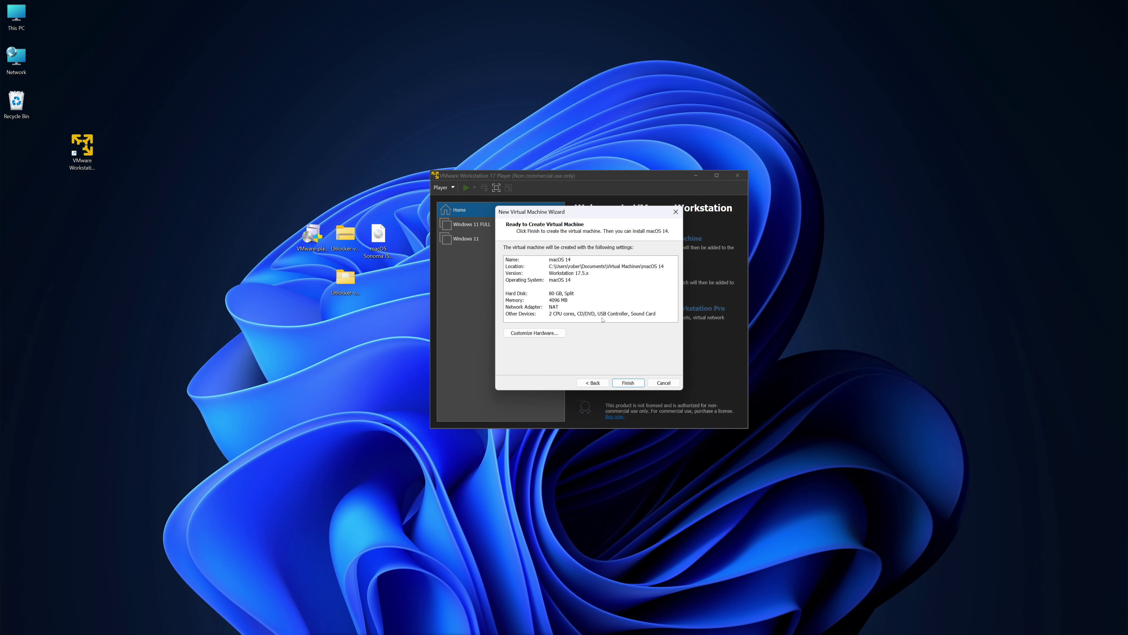
pyautogui.click(552, 334)
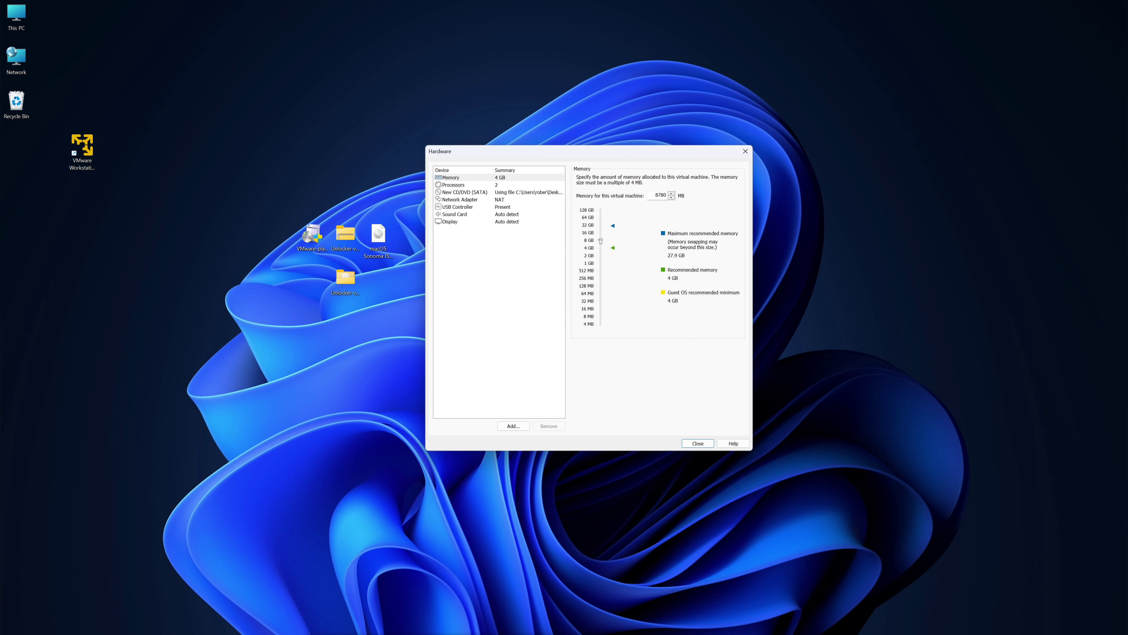
pyautogui.moveTo(600, 247); pyautogui.dragTo(601, 233)
pyautogui.moveTo(601, 233); pyautogui.dragTo(602, 235)
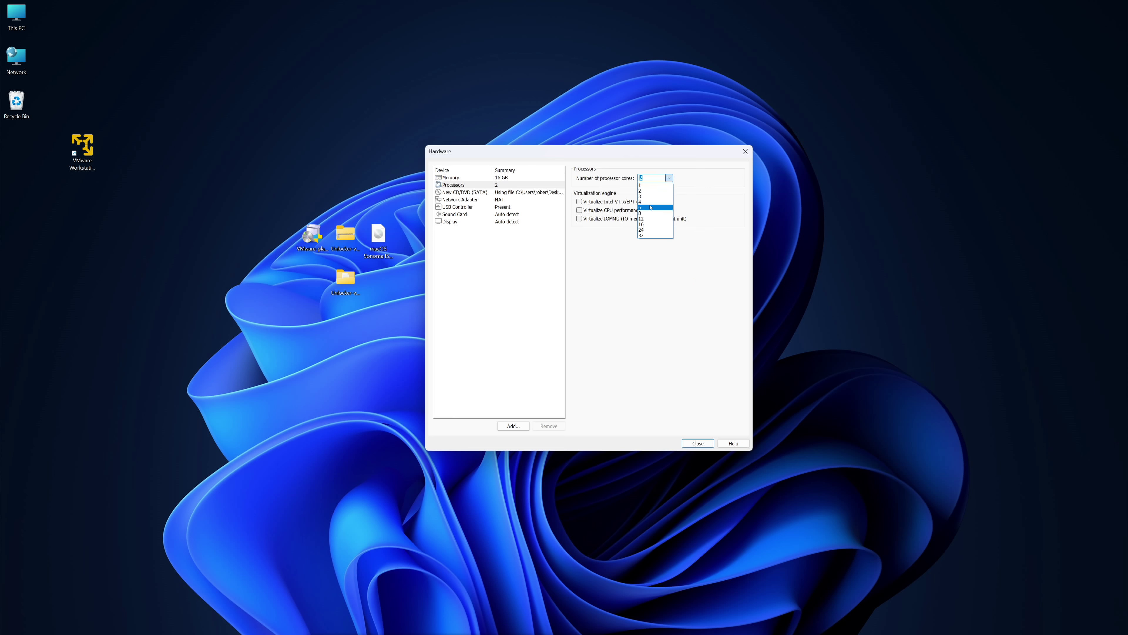
pyautogui.click(650, 207)
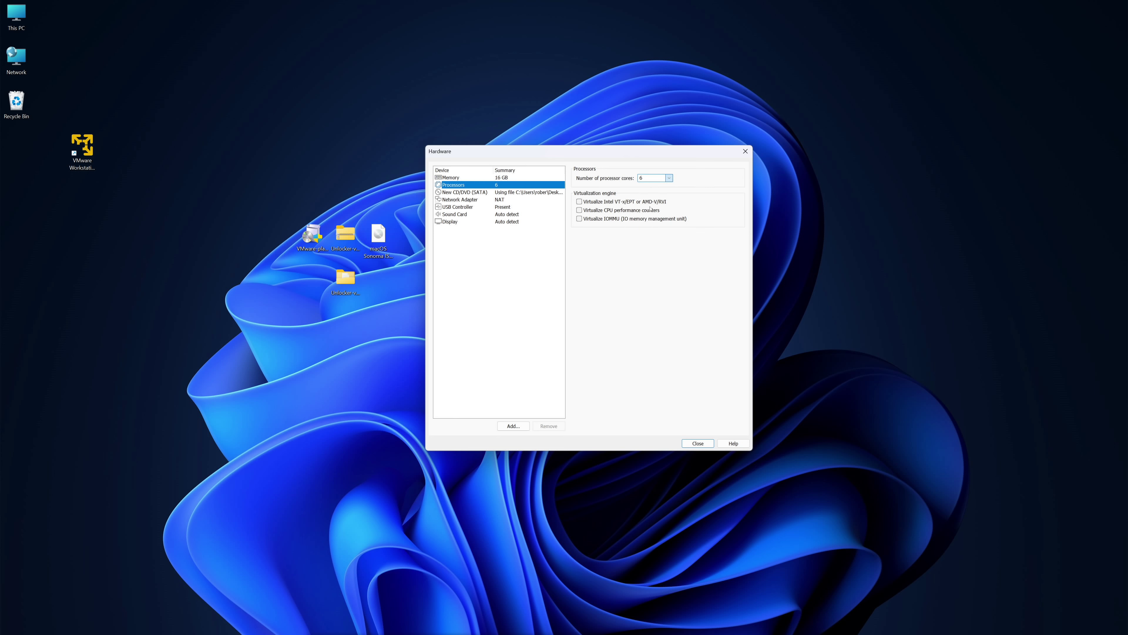
pyautogui.click(696, 444)
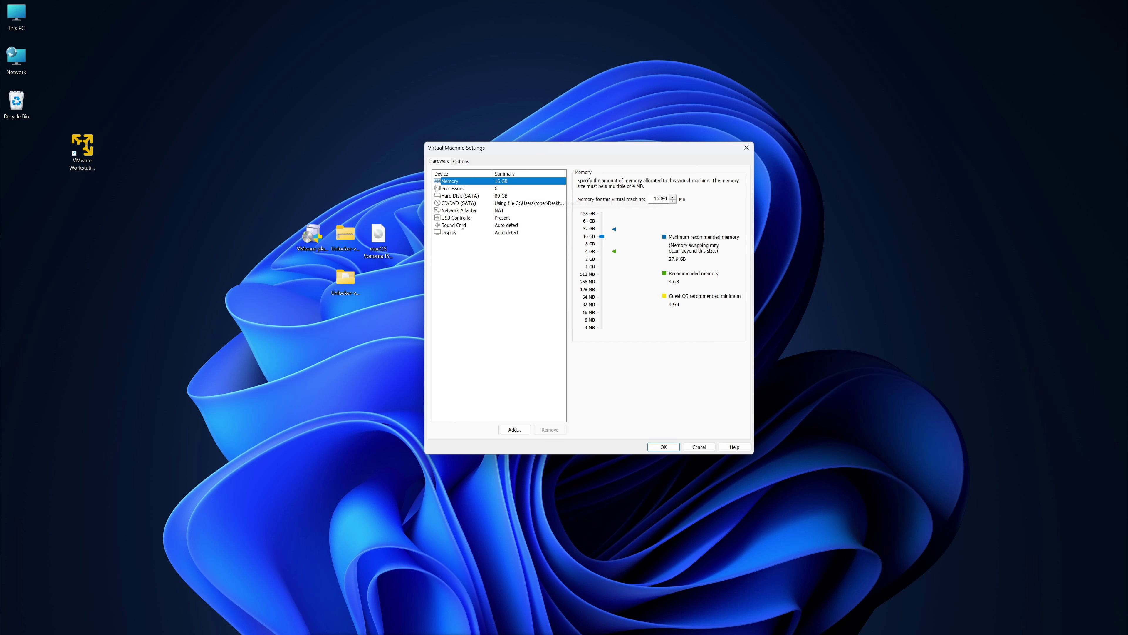
pyautogui.click(456, 196)
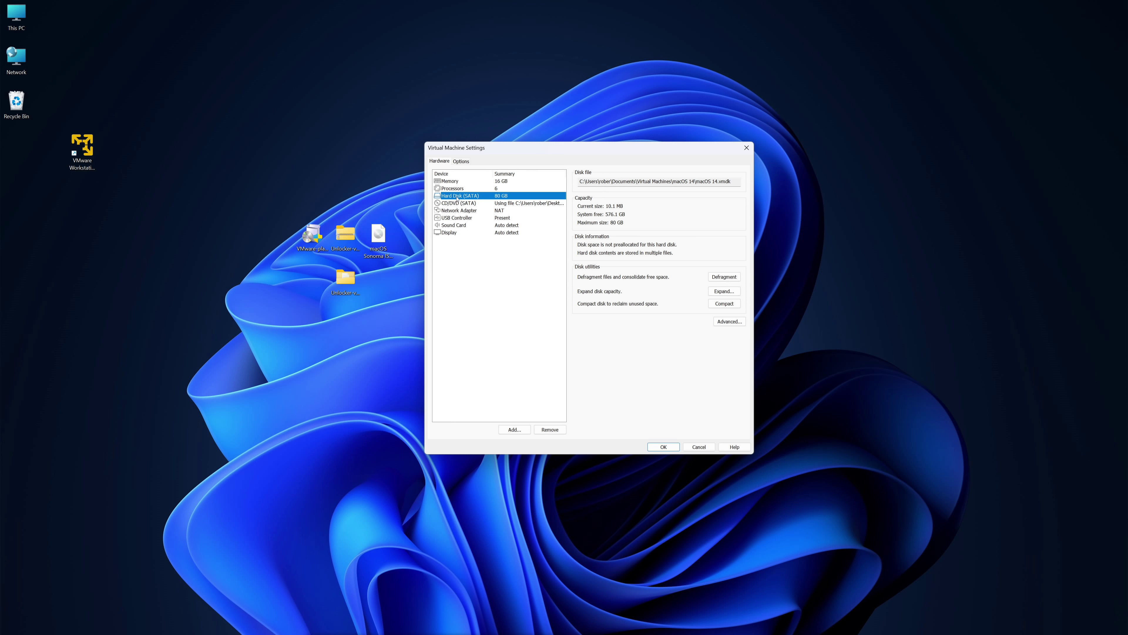
# Copy the VM disk's folder path and browse to Documents > Virtual Machines > macOS 14
pyautogui.moveTo(696, 180); pyautogui.dragTo(579, 181)
pyautogui.rightClick(651, 183)
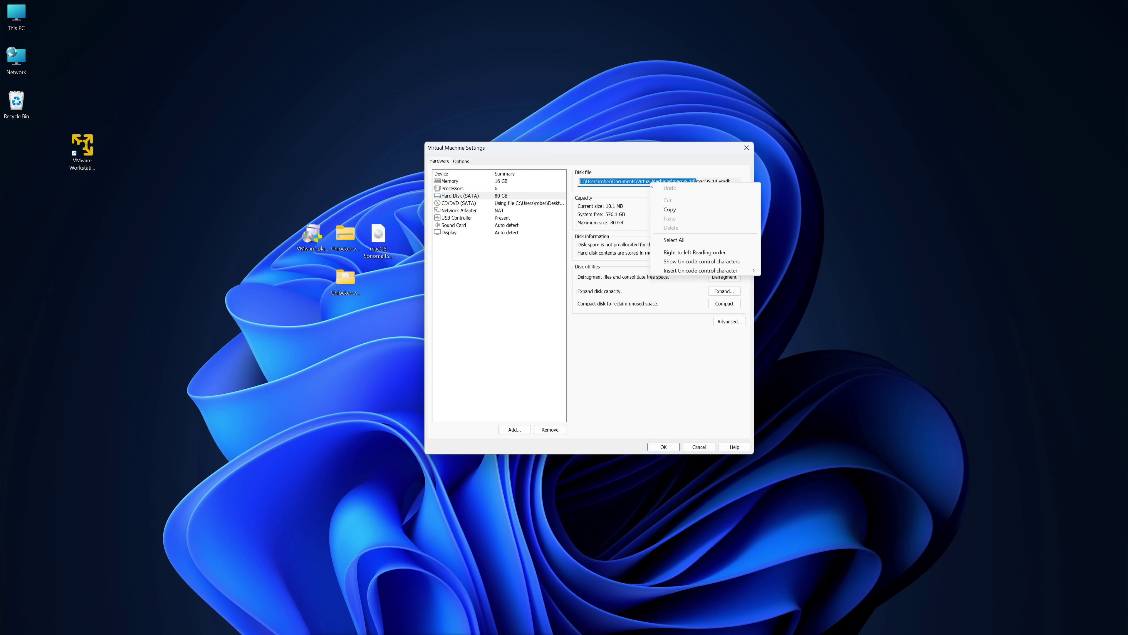
pyautogui.click(669, 210)
pyautogui.hotkey('ctrl', 'v')
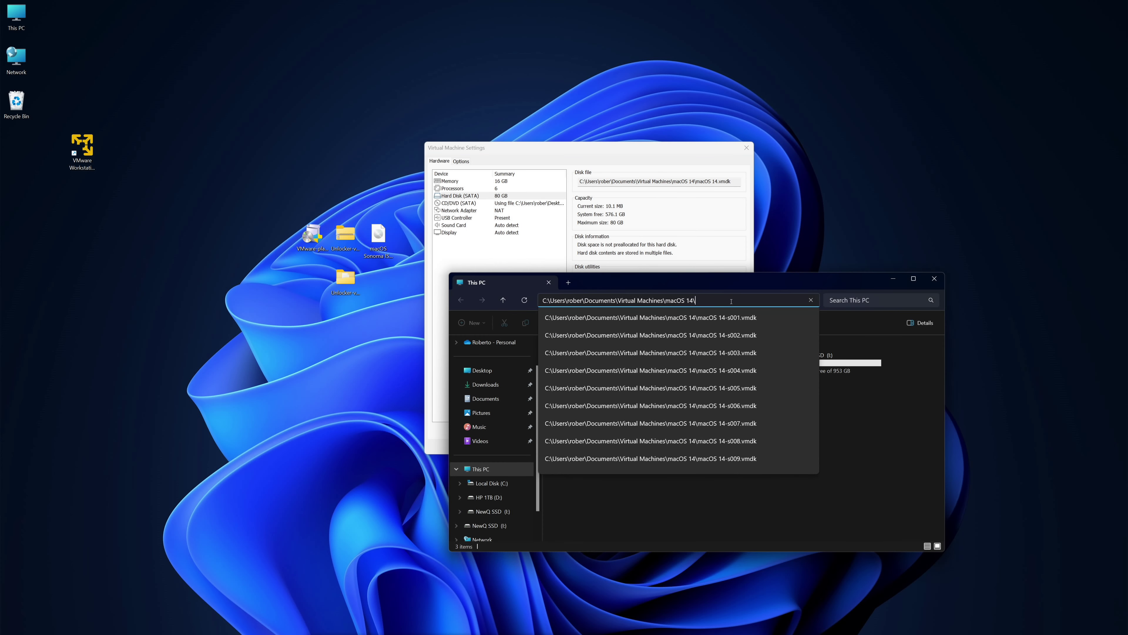
pyautogui.press('Escape')
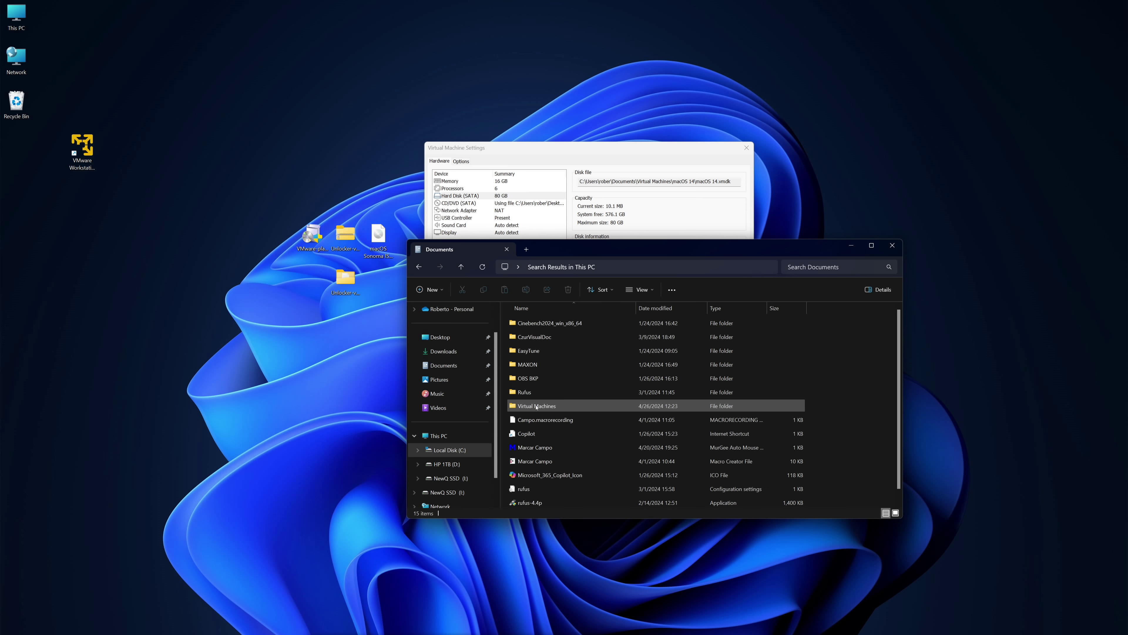
pyautogui.doubleClick(537, 406)
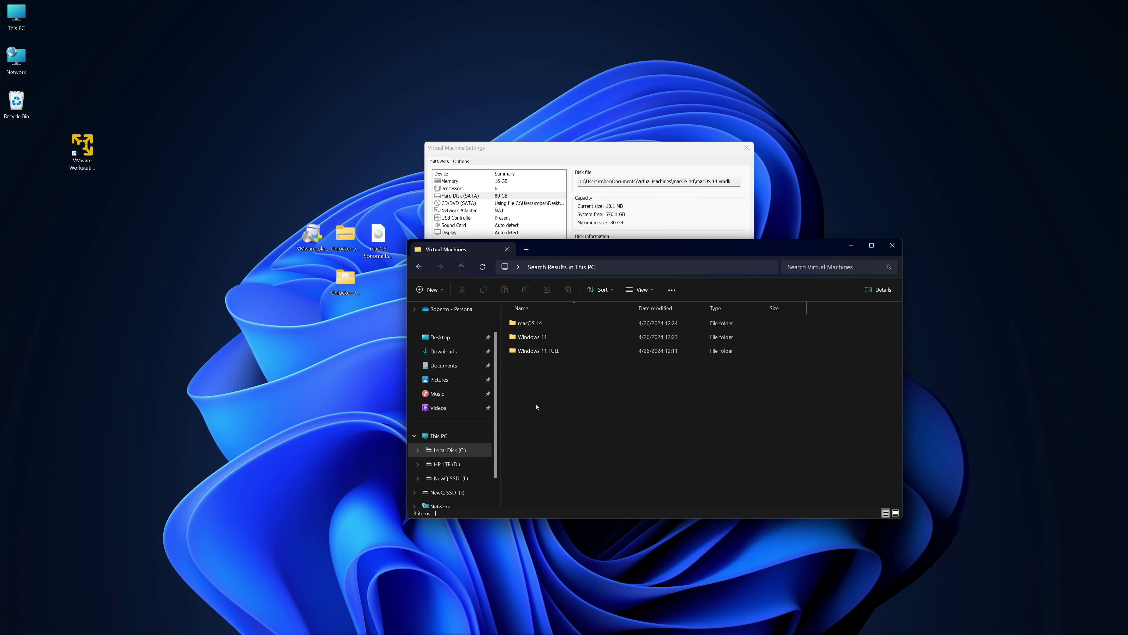
pyautogui.doubleClick(531, 323)
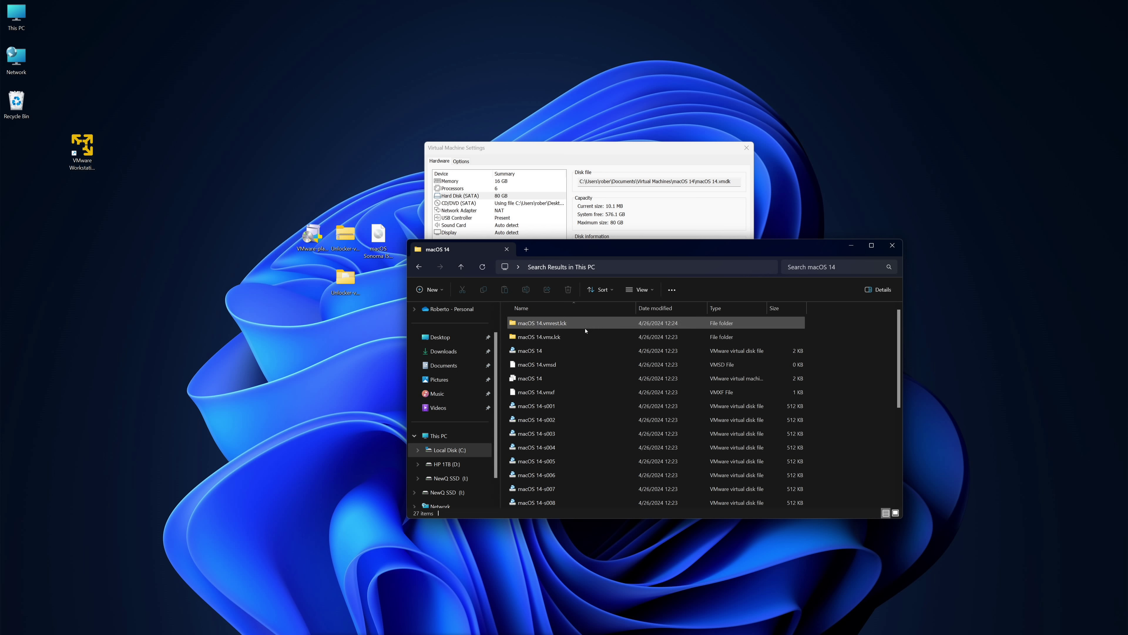
# Open the macOS 14 .vmx configuration file in Notepad
pyautogui.click(756, 378)
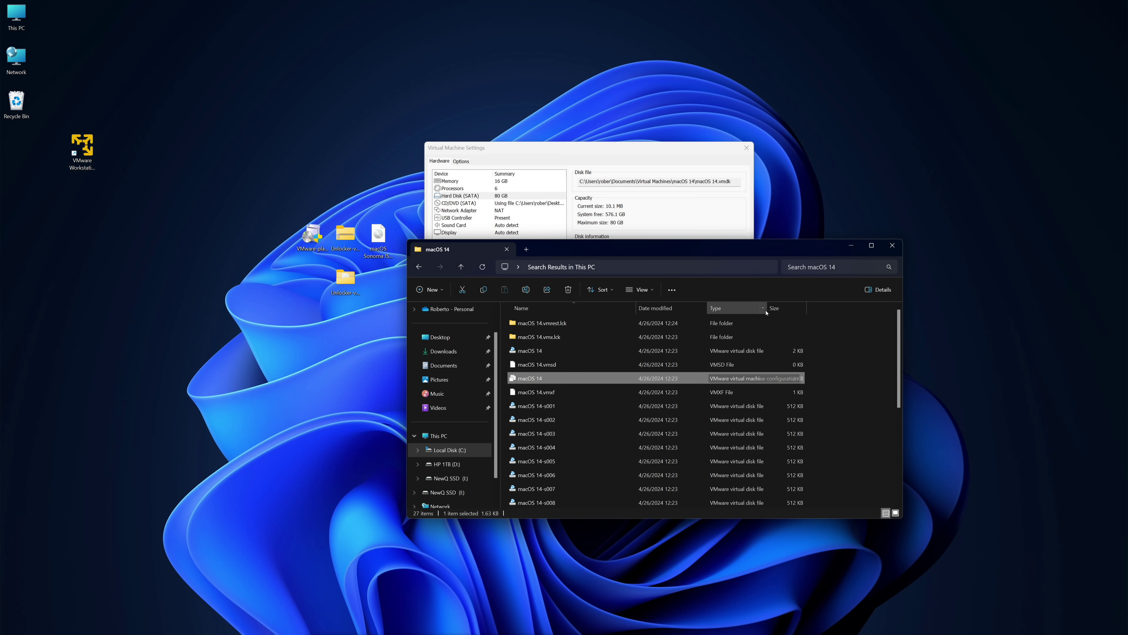
pyautogui.moveTo(769, 308); pyautogui.dragTo(811, 318)
pyautogui.rightClick(593, 378)
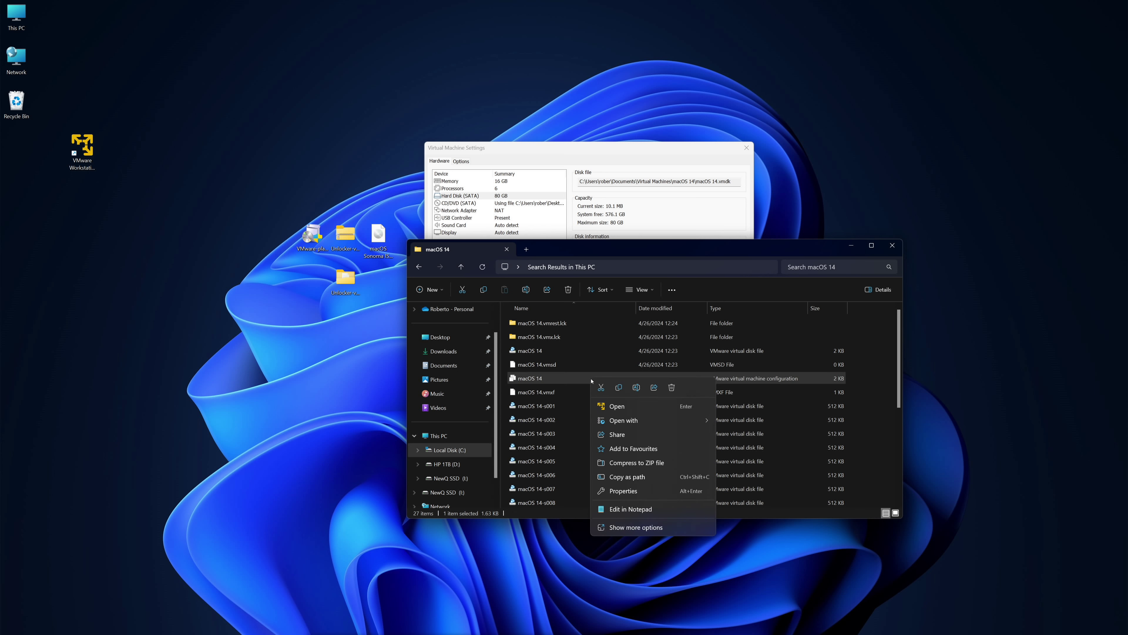
pyautogui.moveTo(631, 420)
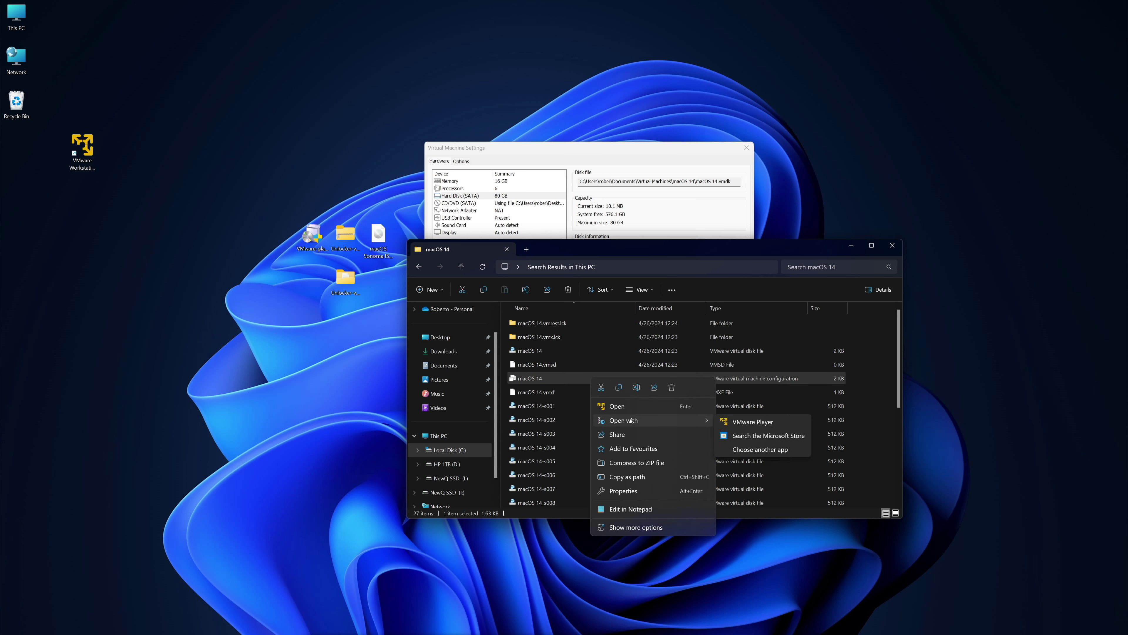
pyautogui.click(624, 509)
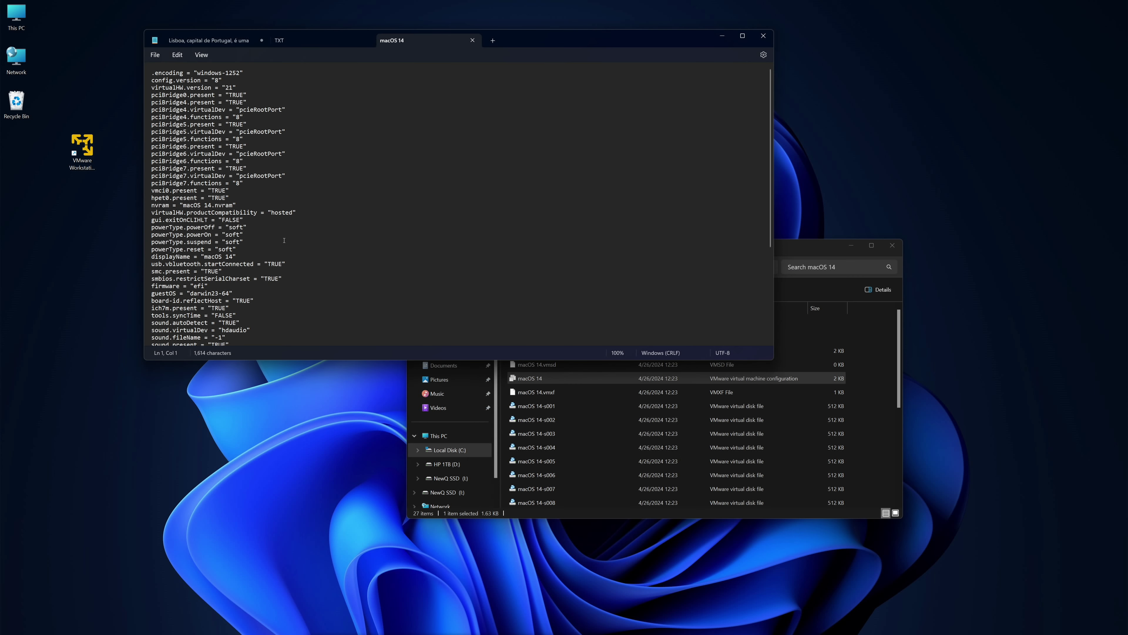
# Append the line smc.version = "0" to the end of the macOS 14 .vmx and save
pyautogui.hotkey('ctrl', 'End')
pyautogui.press('Return')
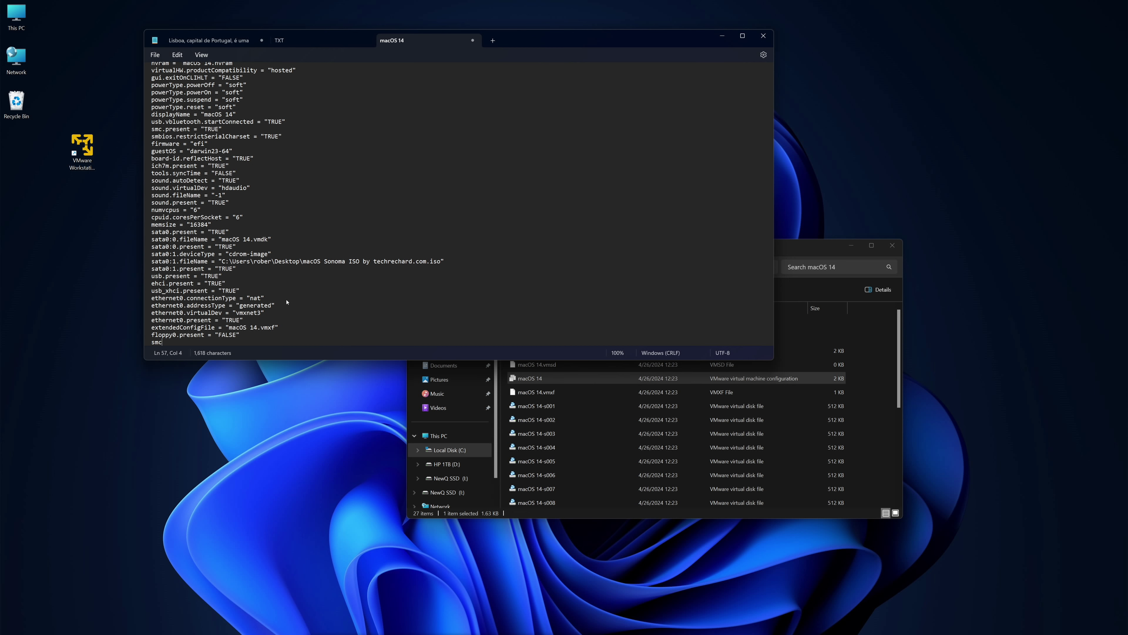
pyautogui.write('smc.version = "0"')
pyautogui.moveTo(213, 342); pyautogui.dragTo(149, 343)
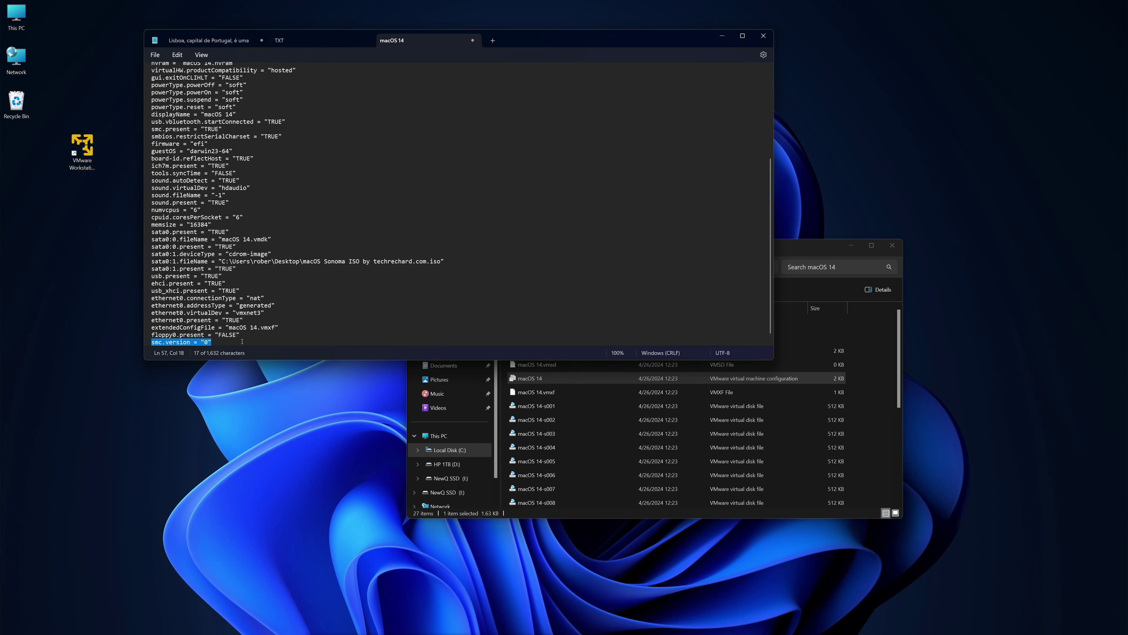
pyautogui.click(156, 55)
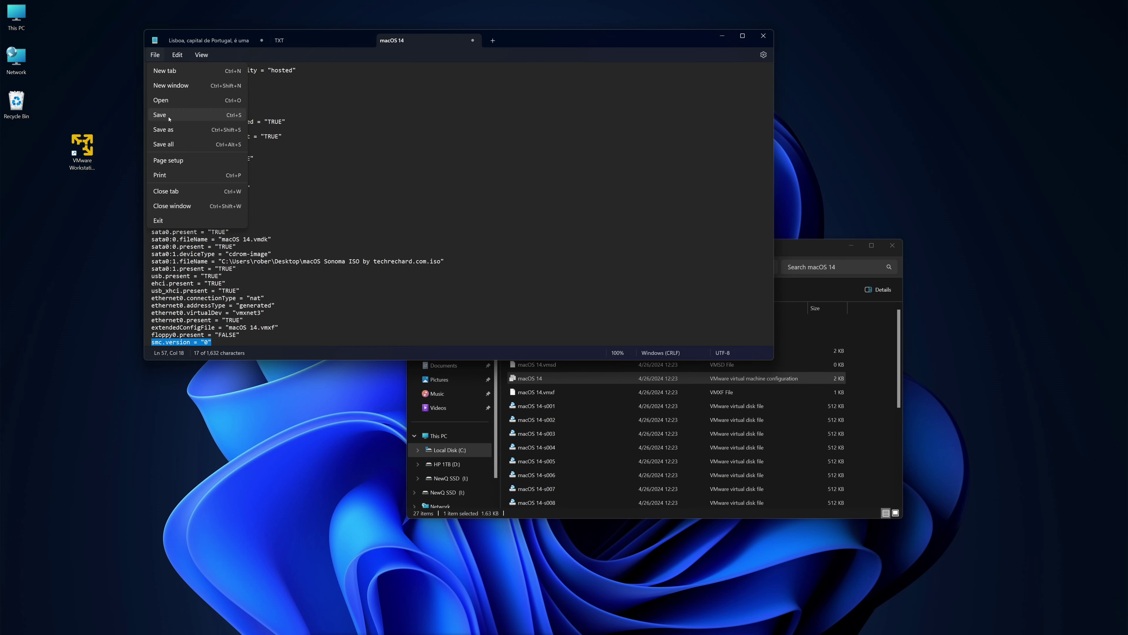
pyautogui.click(169, 118)
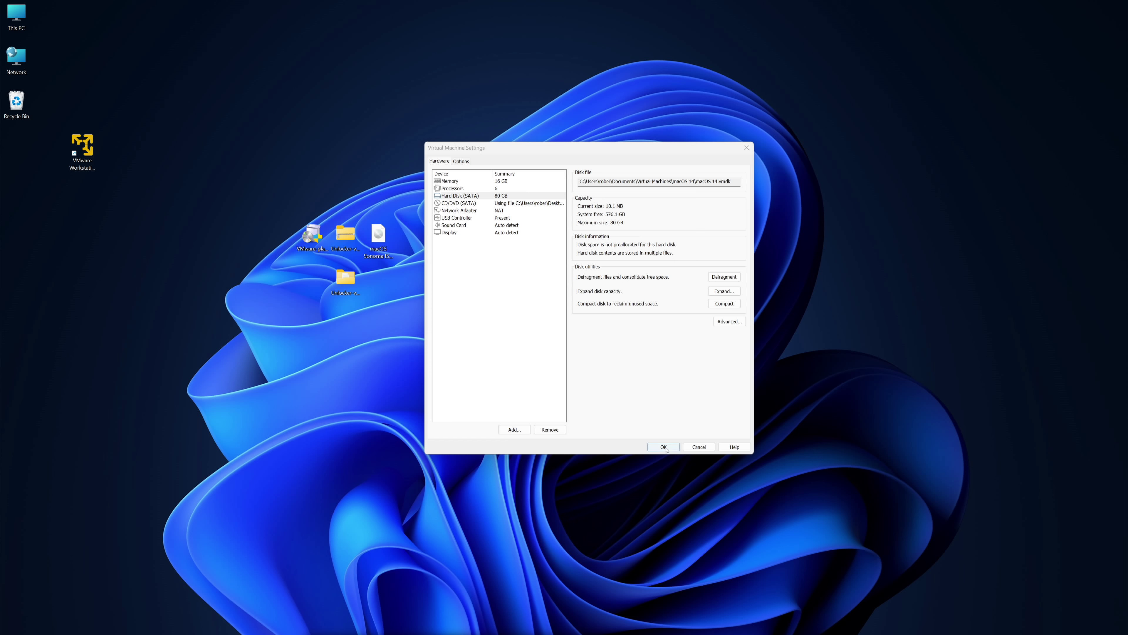
# Apply the VM settings, start the macOS 14 VM and choose English on the Language screen
pyautogui.click(663, 448)
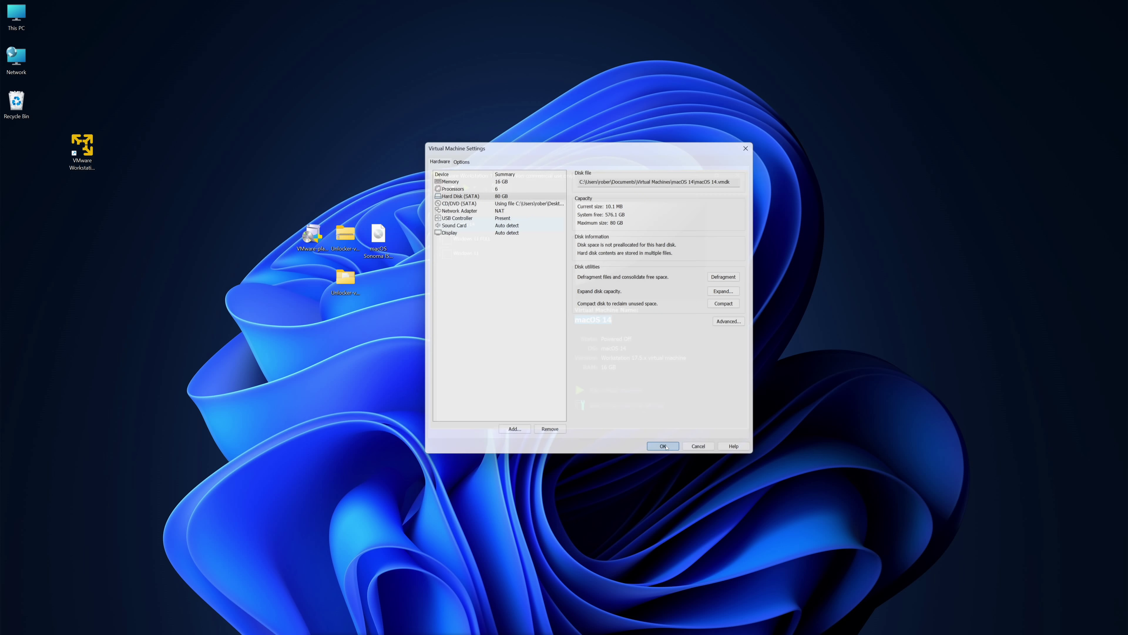
pyautogui.click(485, 223)
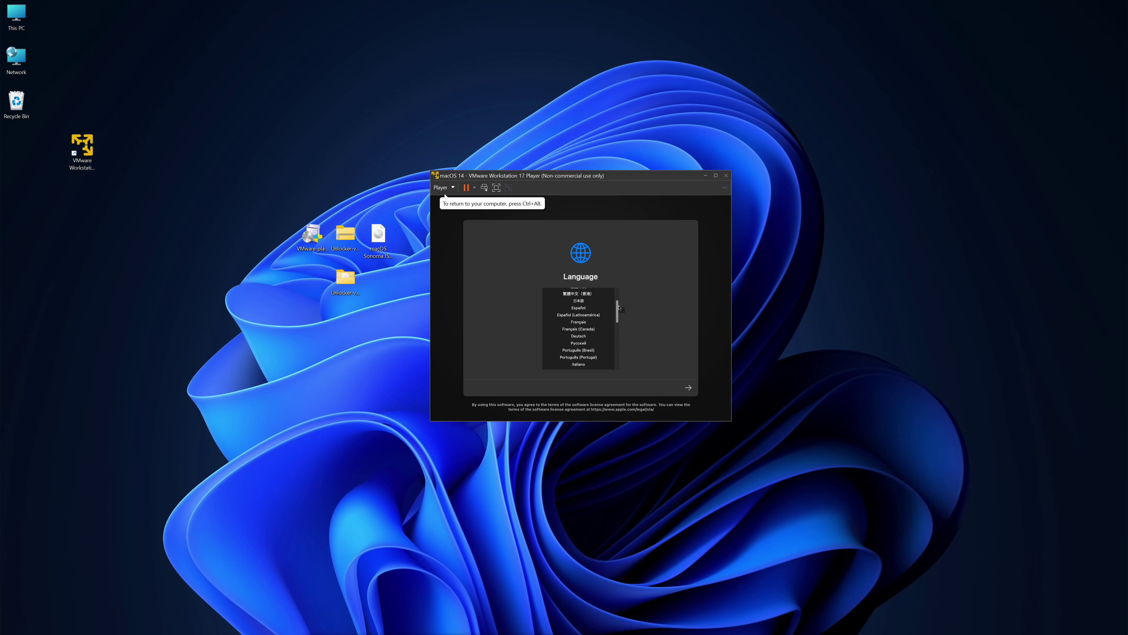
pyautogui.scroll(-5, 579, 341)
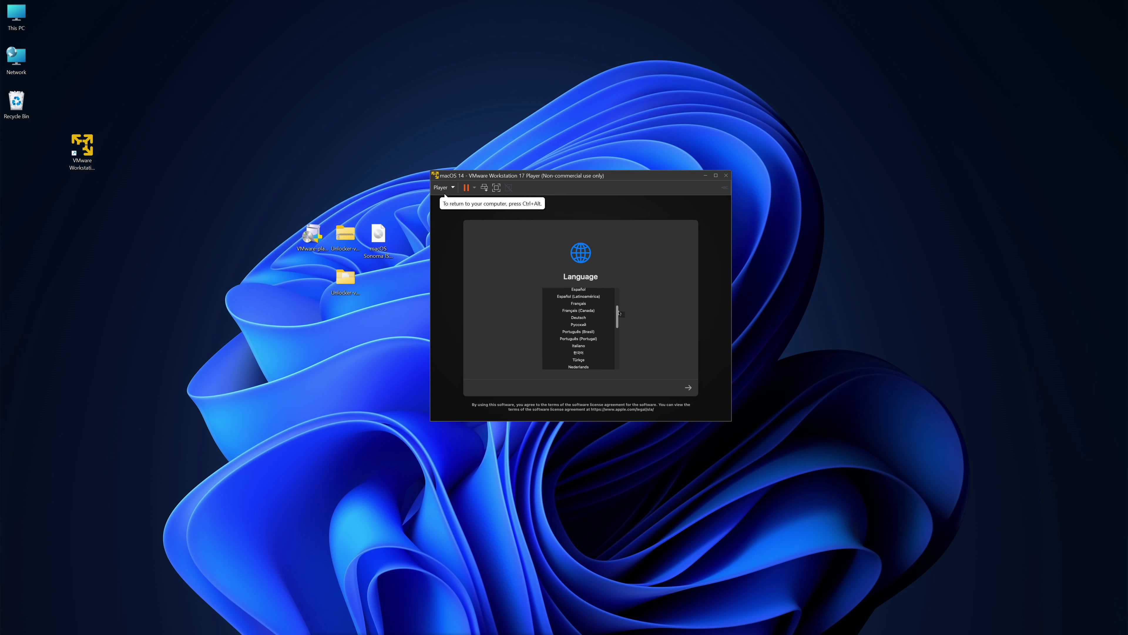
pyautogui.click(573, 338)
pyautogui.click(578, 330)
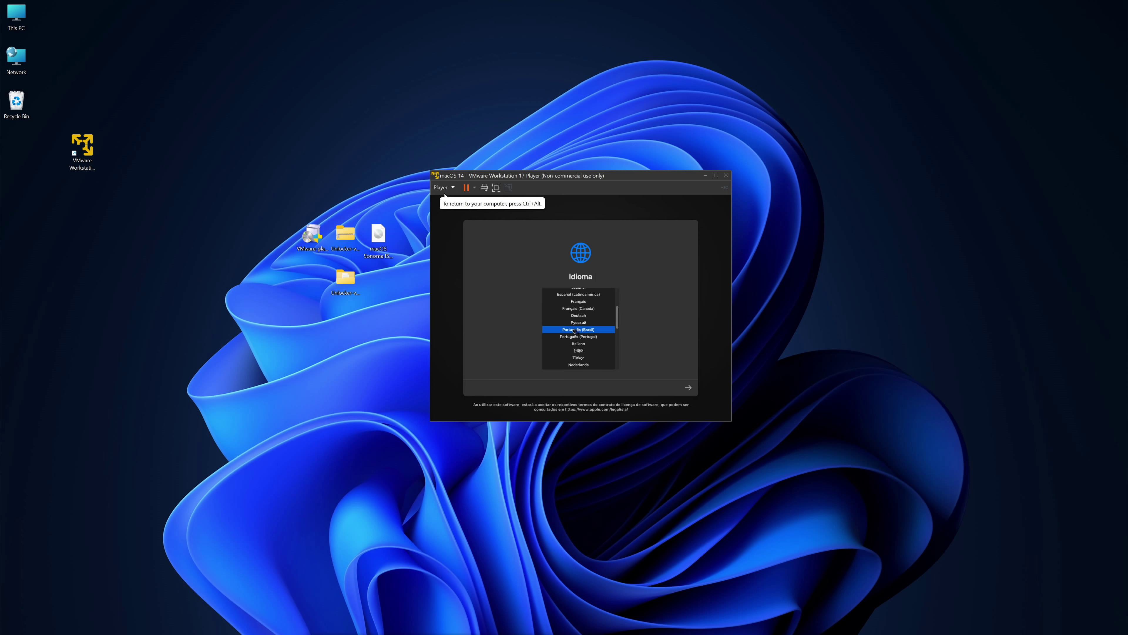
pyautogui.click(592, 338)
pyautogui.scroll(5, 620, 323)
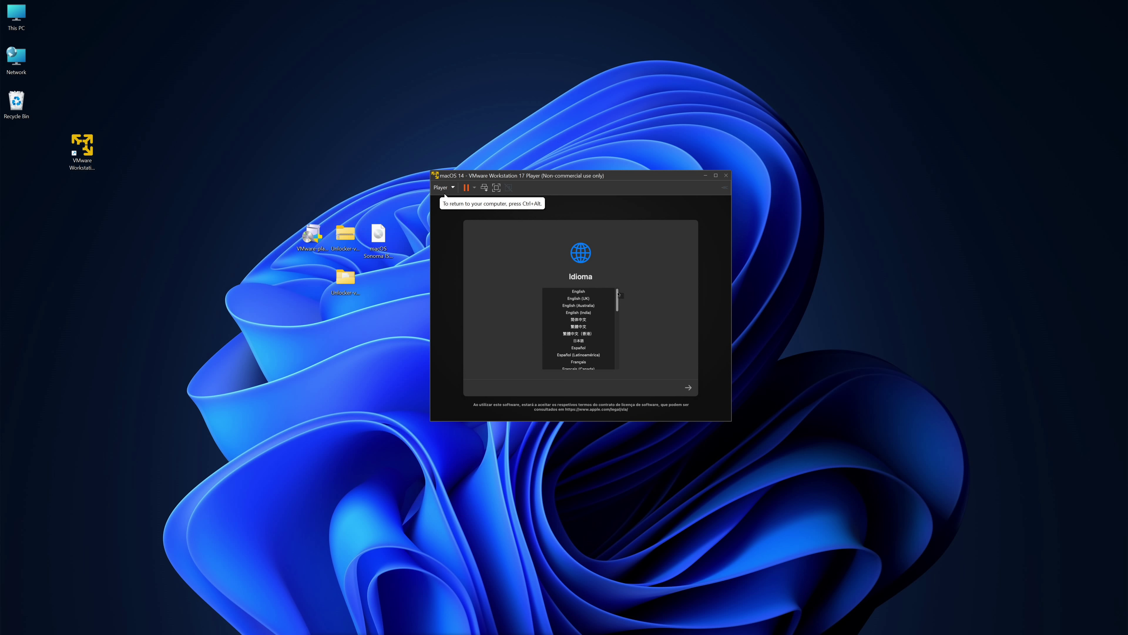
pyautogui.click(579, 292)
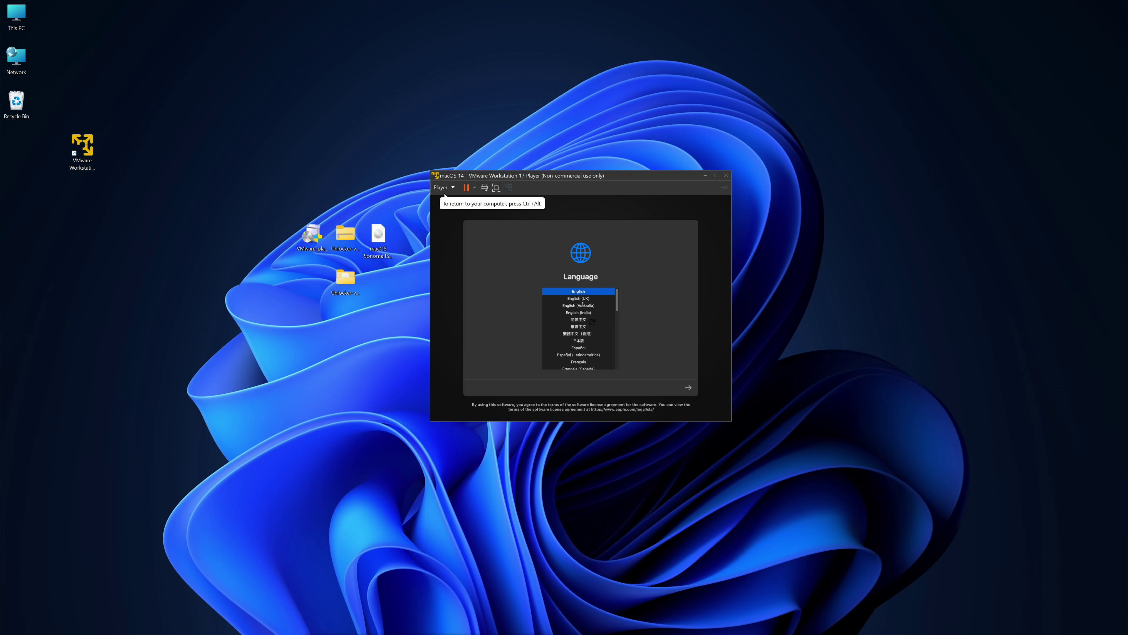
pyautogui.click(688, 386)
# In Disk Utility, erase VMware Virtual SATA Hard Drive Media as an APFS volume named 'macOS', then quit
pyautogui.click(551, 334)
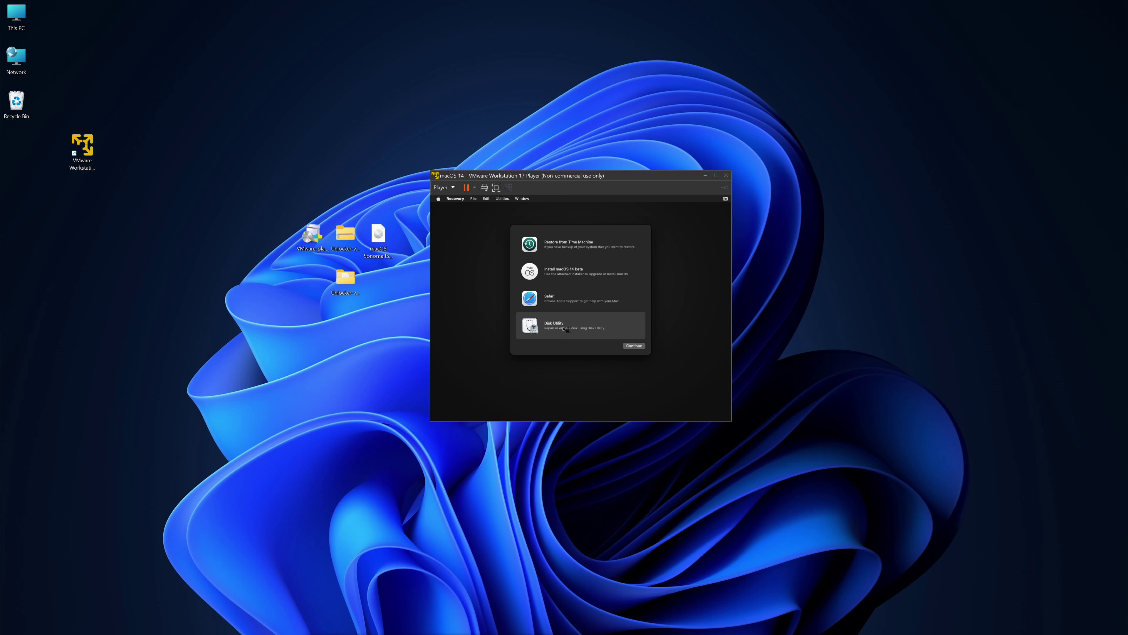
pyautogui.doubleClick(595, 335)
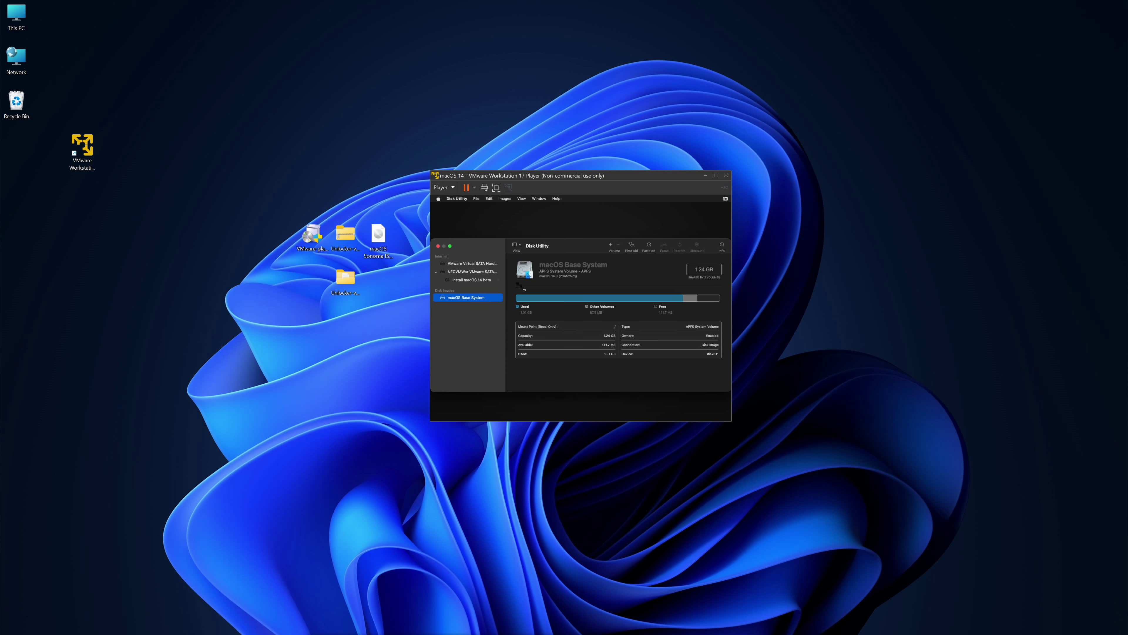
pyautogui.click(478, 265)
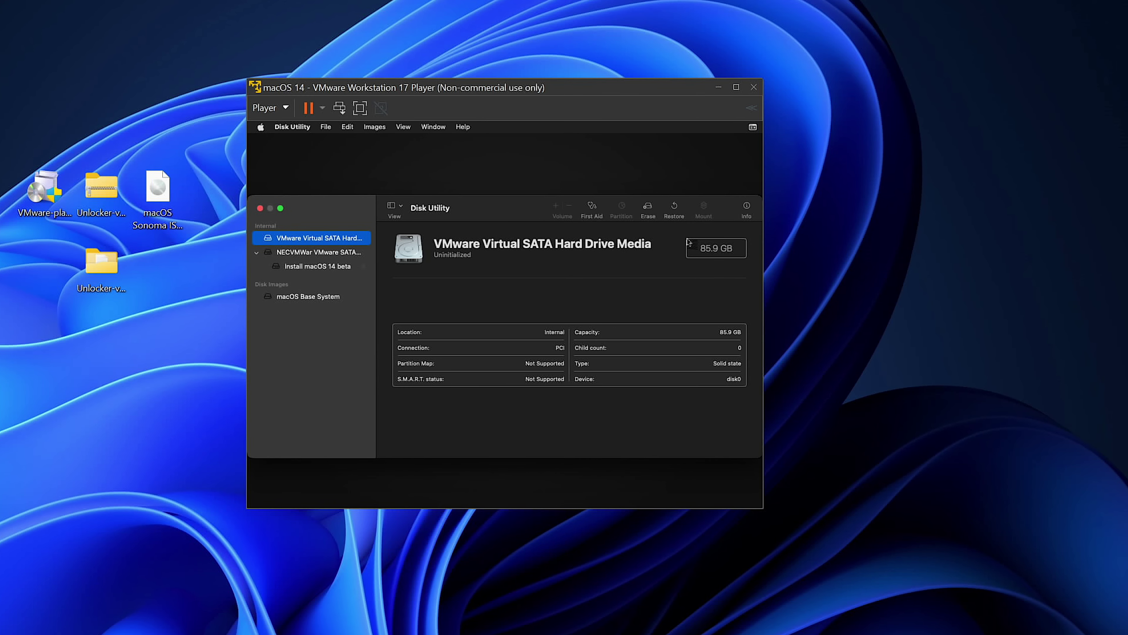
pyautogui.click(649, 208)
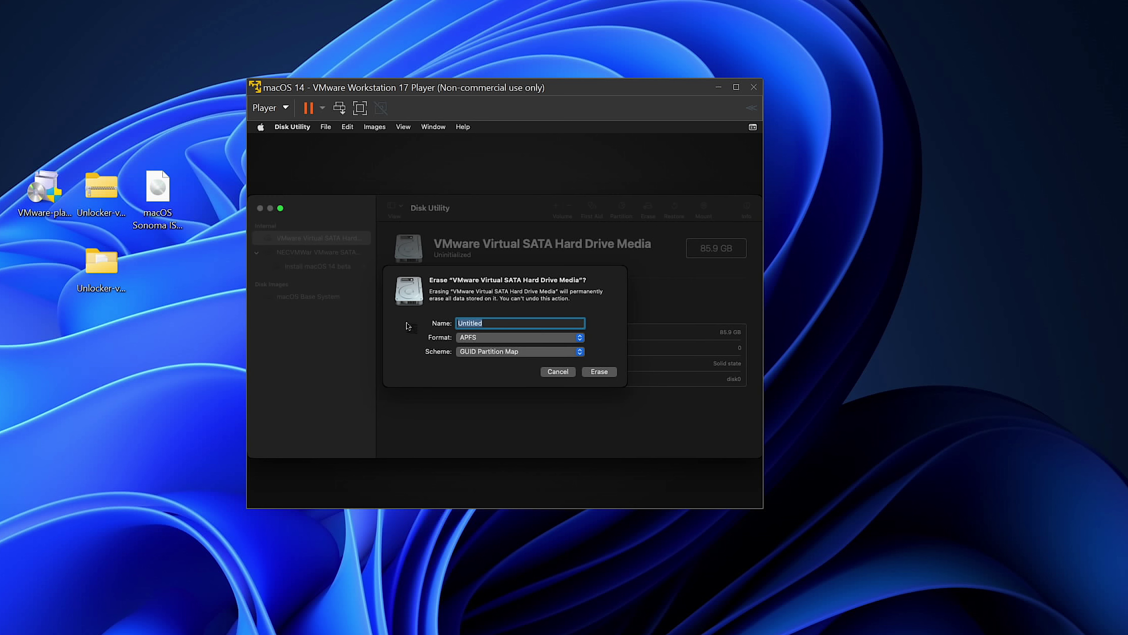
pyautogui.write('macOS')
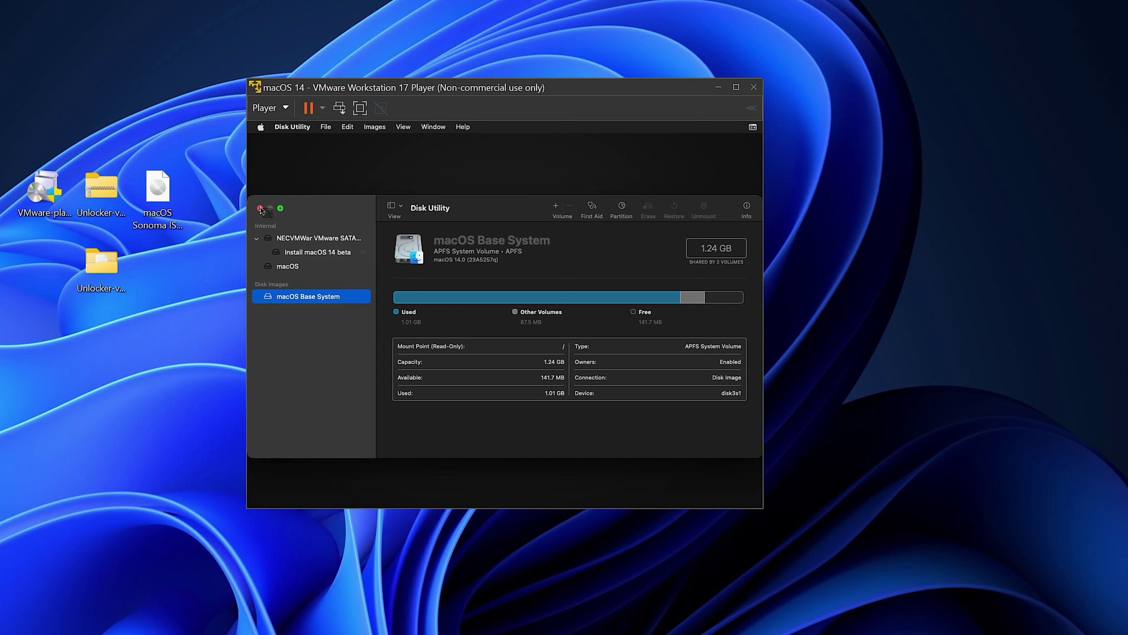
pyautogui.click(261, 208)
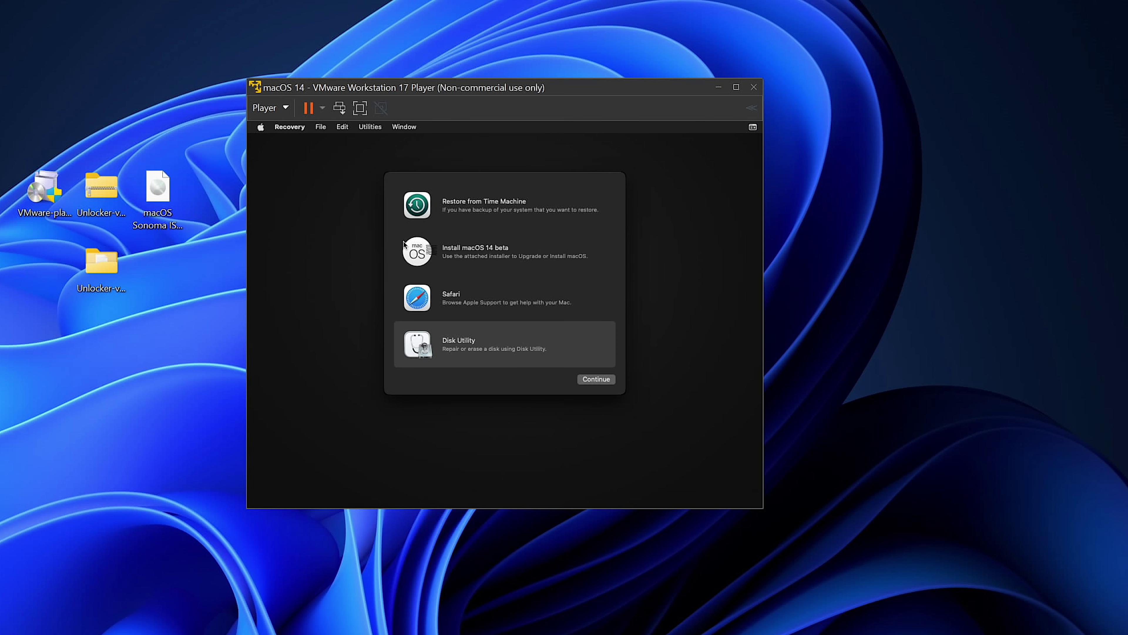
# Run the Install macOS 14 beta installer, accept the licence and install onto the macOS disk
pyautogui.click(469, 253)
pyautogui.doubleClick(470, 253)
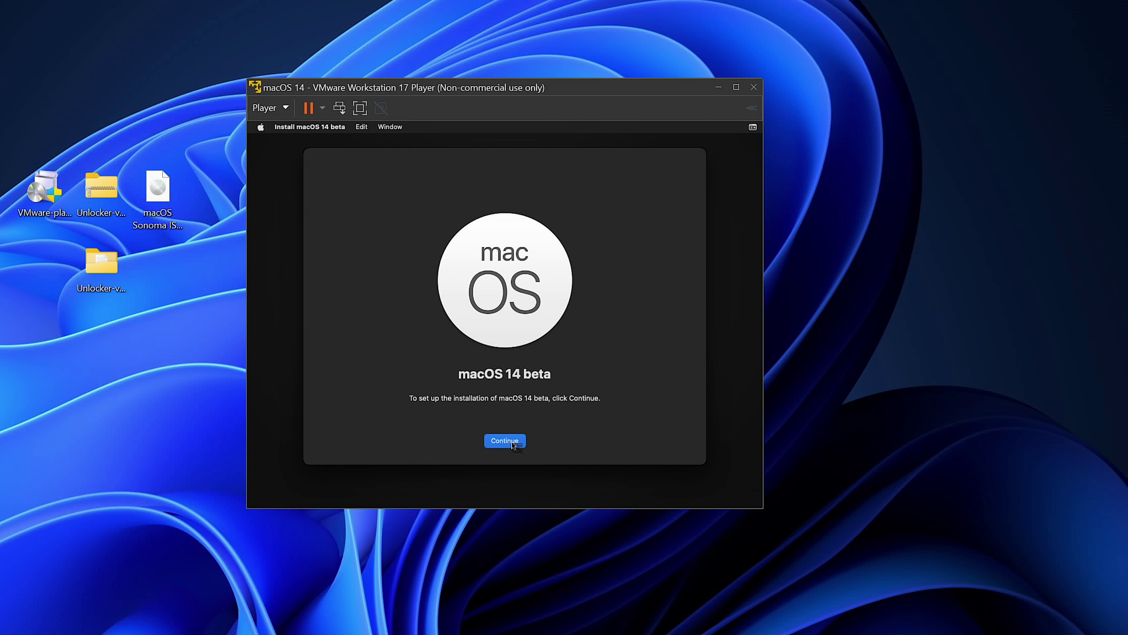
pyautogui.click(515, 445)
pyautogui.click(527, 441)
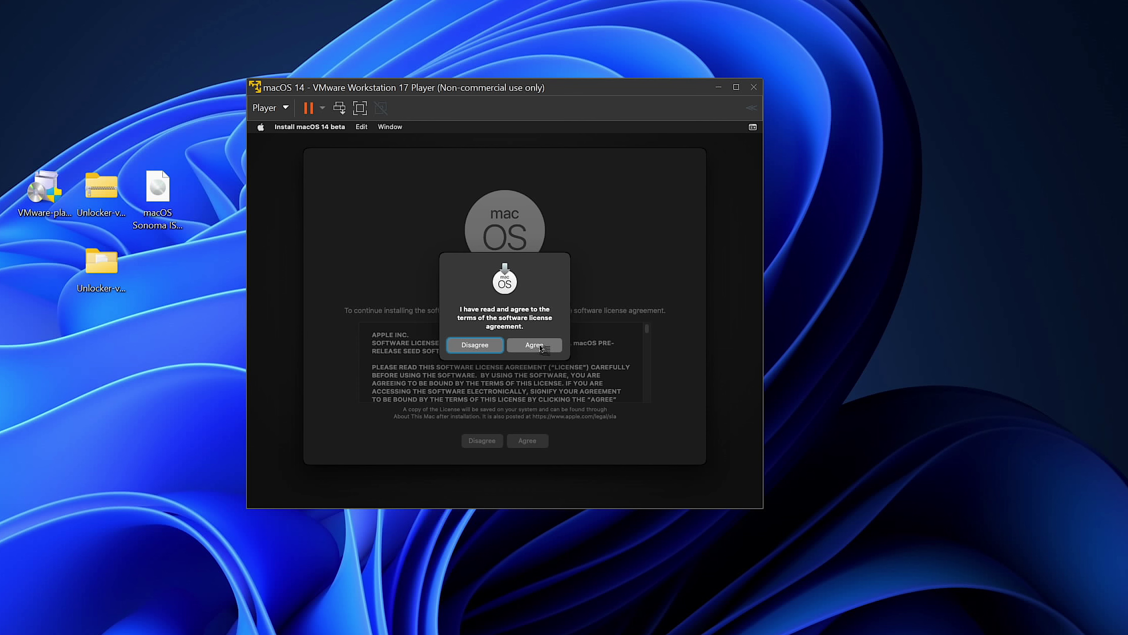
pyautogui.click(537, 345)
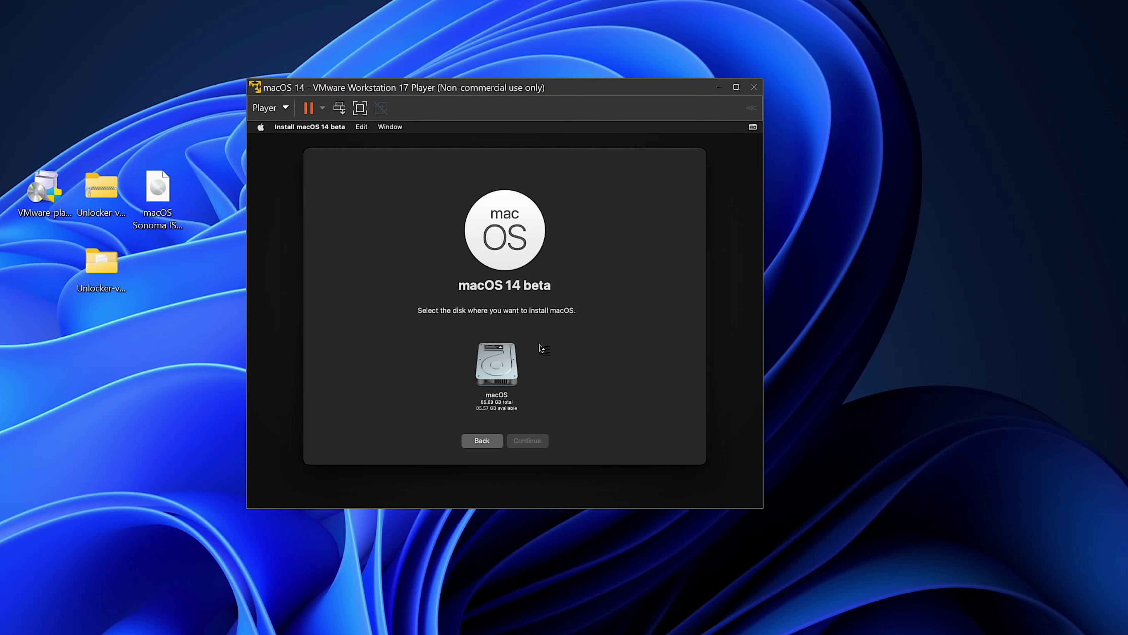
pyautogui.click(496, 368)
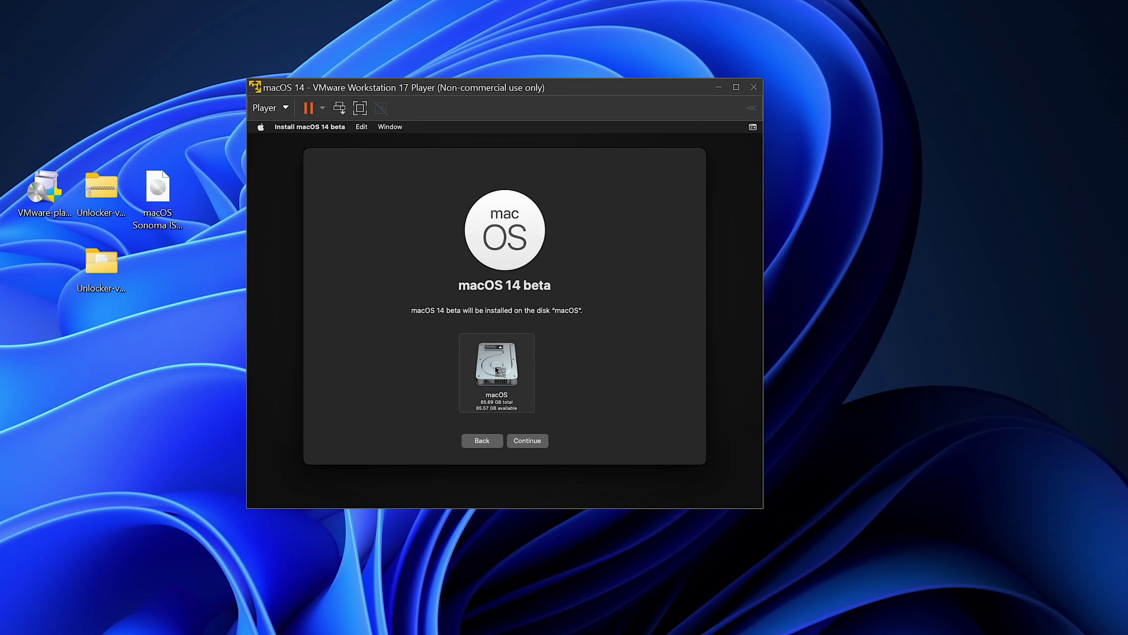
pyautogui.click(533, 442)
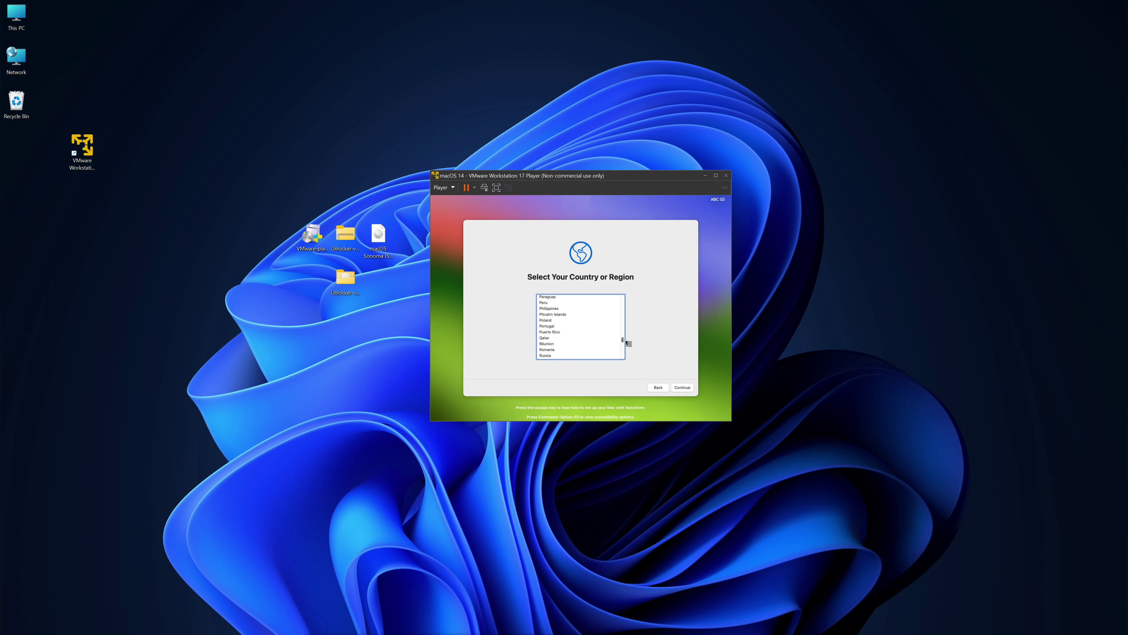
# Choose Portugal as the region, then skip through Languages, Accessibility, Data & Privacy and Migration Assistant
pyautogui.click(549, 326)
pyautogui.click(687, 389)
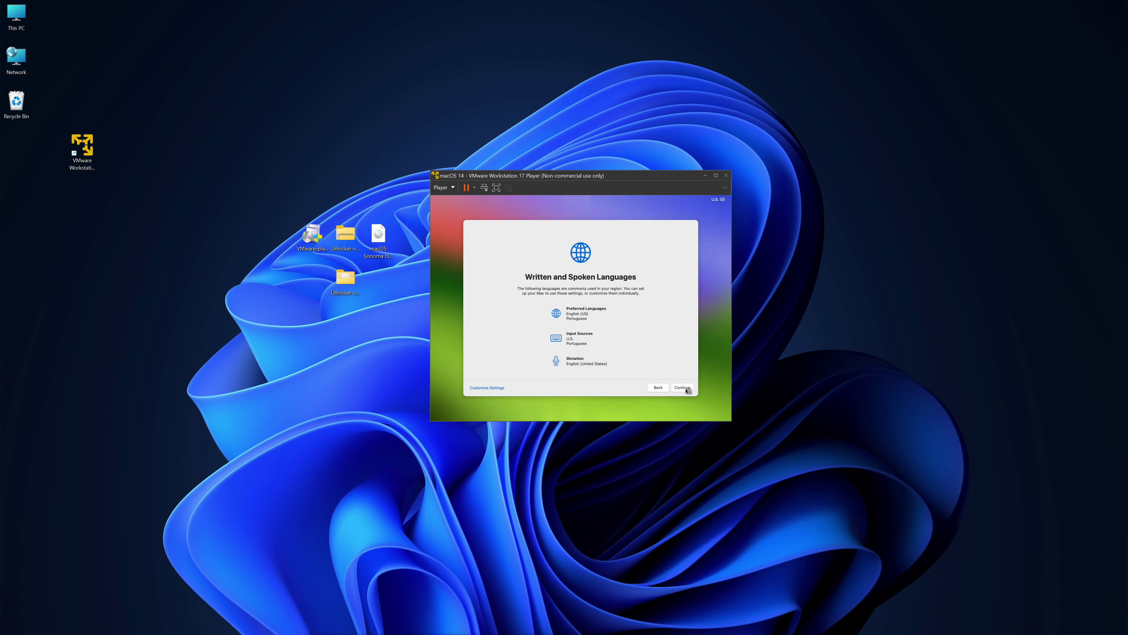
pyautogui.click(683, 387)
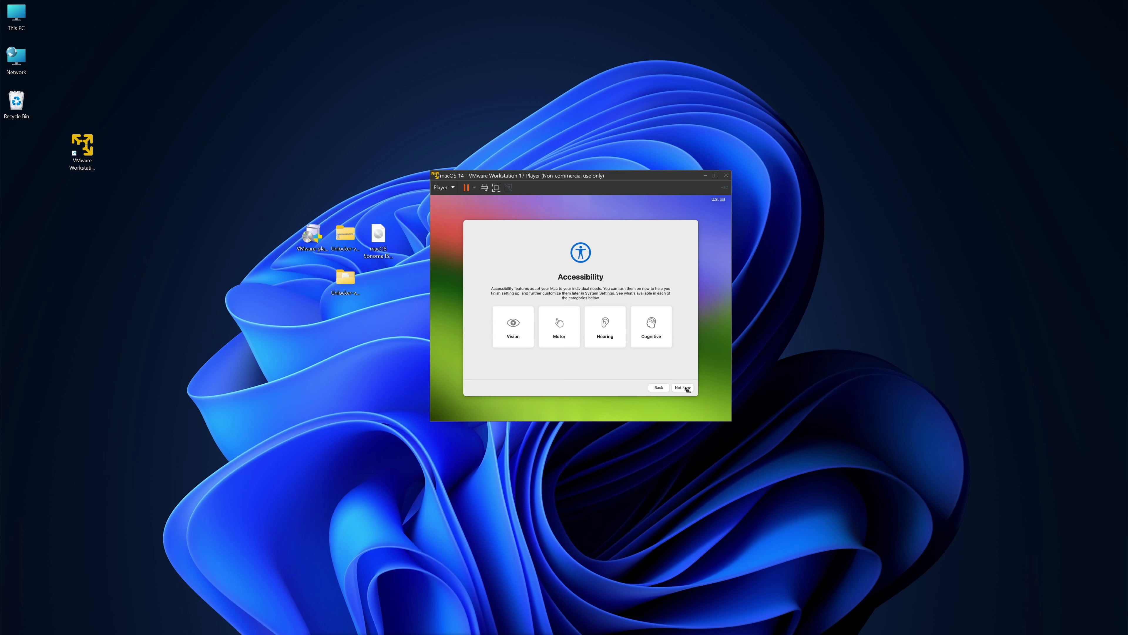
pyautogui.click(683, 387)
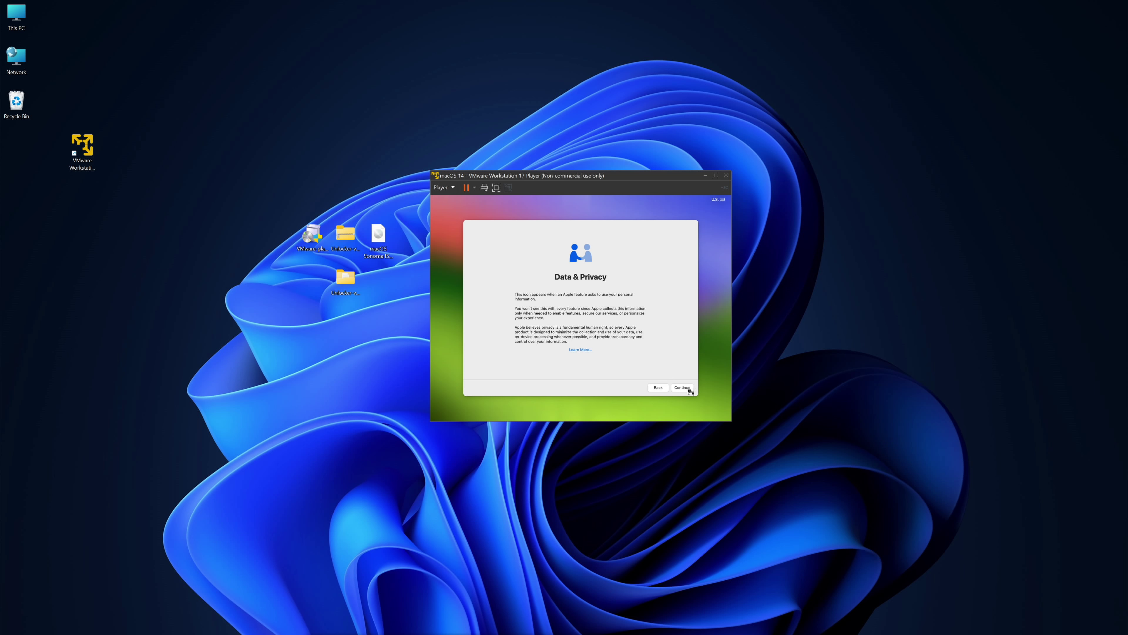
pyautogui.click(688, 391)
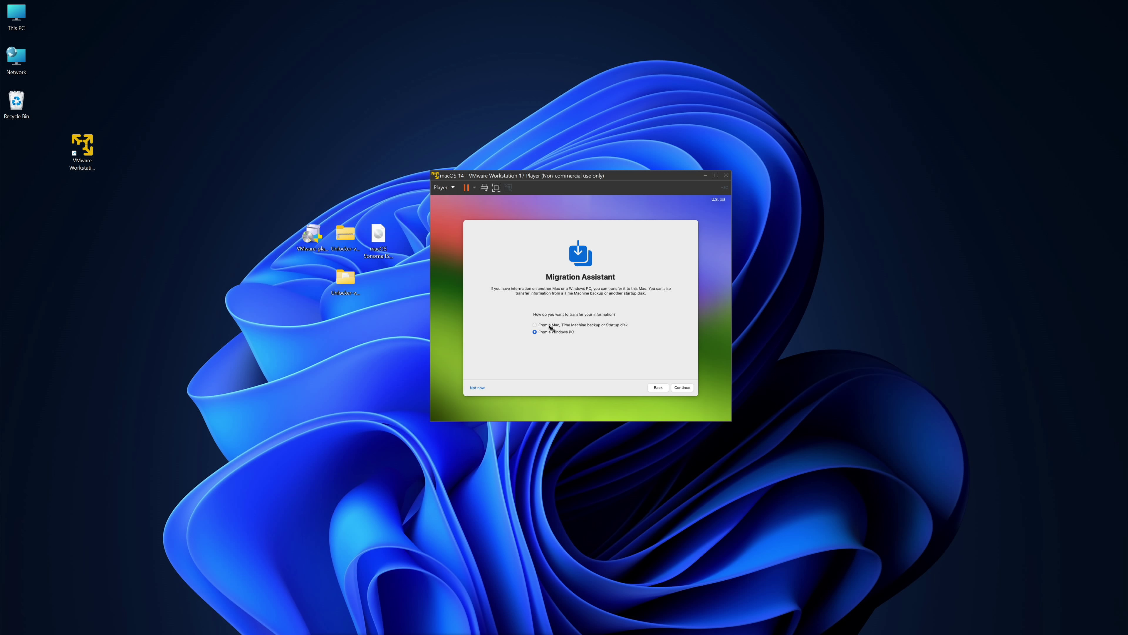
pyautogui.click(483, 388)
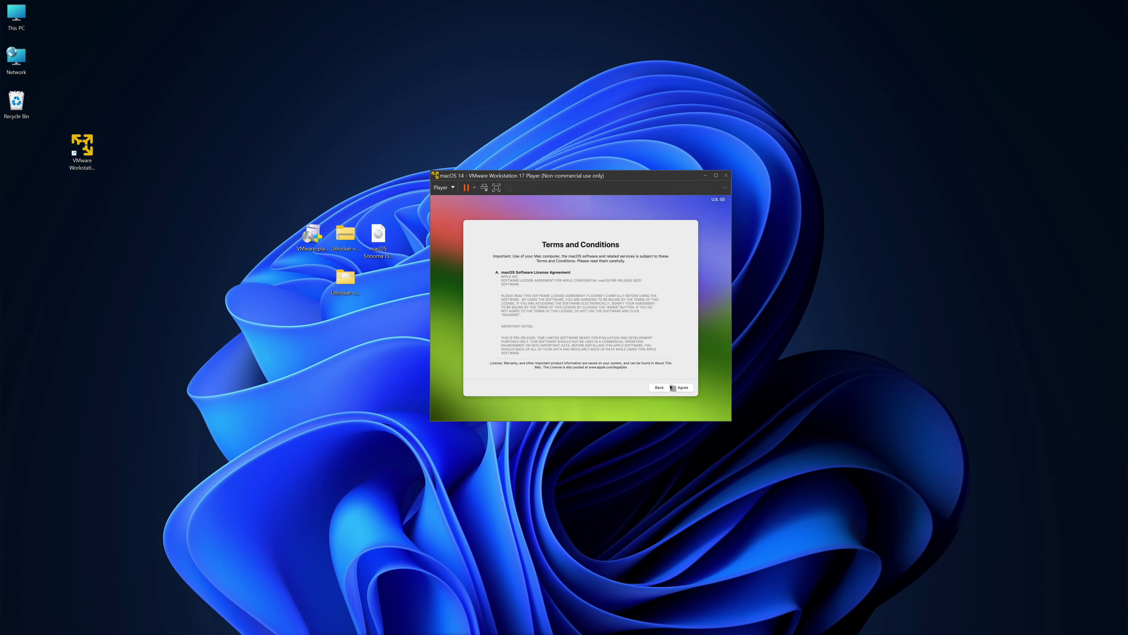
# Agree to the terms and create the computer account with its password
pyautogui.click(673, 387)
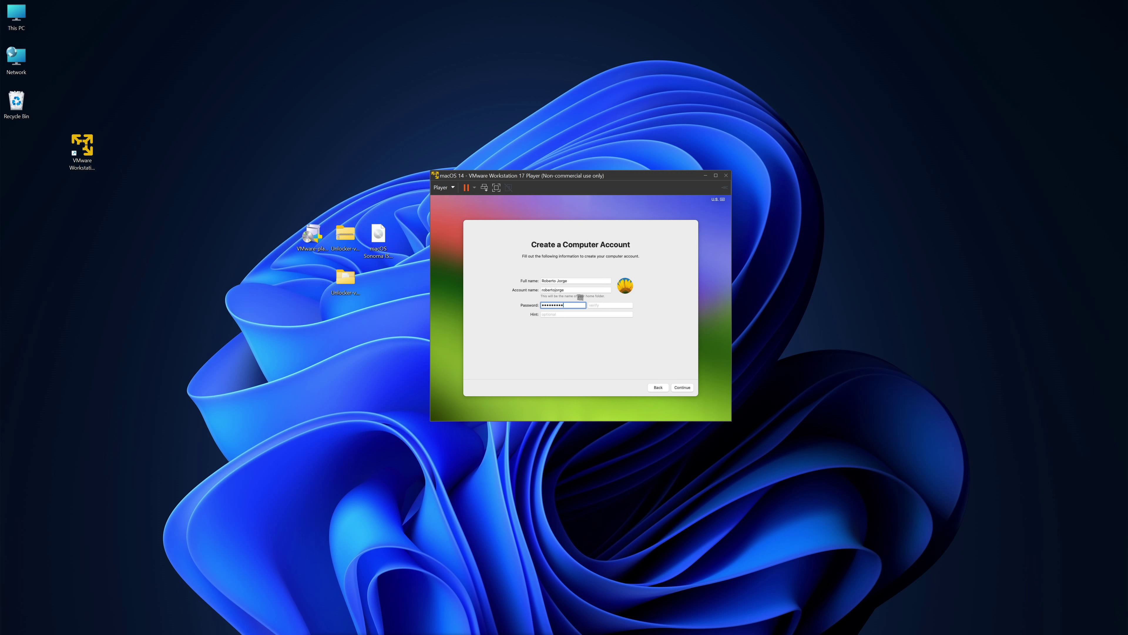
pyautogui.press('Tab')
pyautogui.write('***')
pyautogui.press('Return')
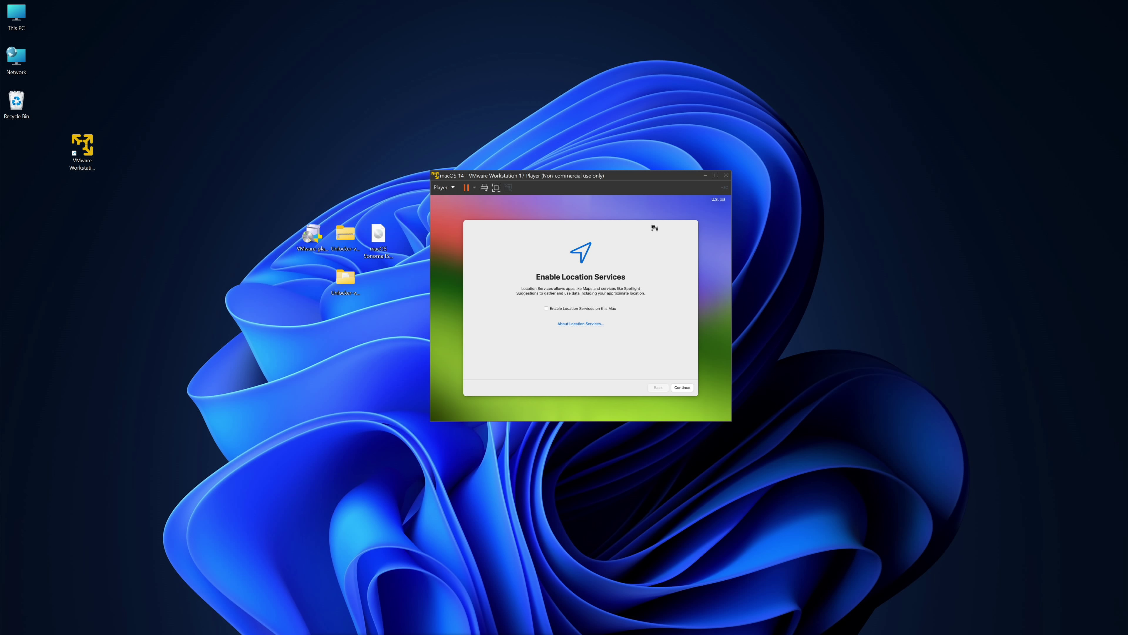
# Skip Location Services, set the time zone to Lisbon - Portugal and choose the Dark appearance
pyautogui.press('Return')
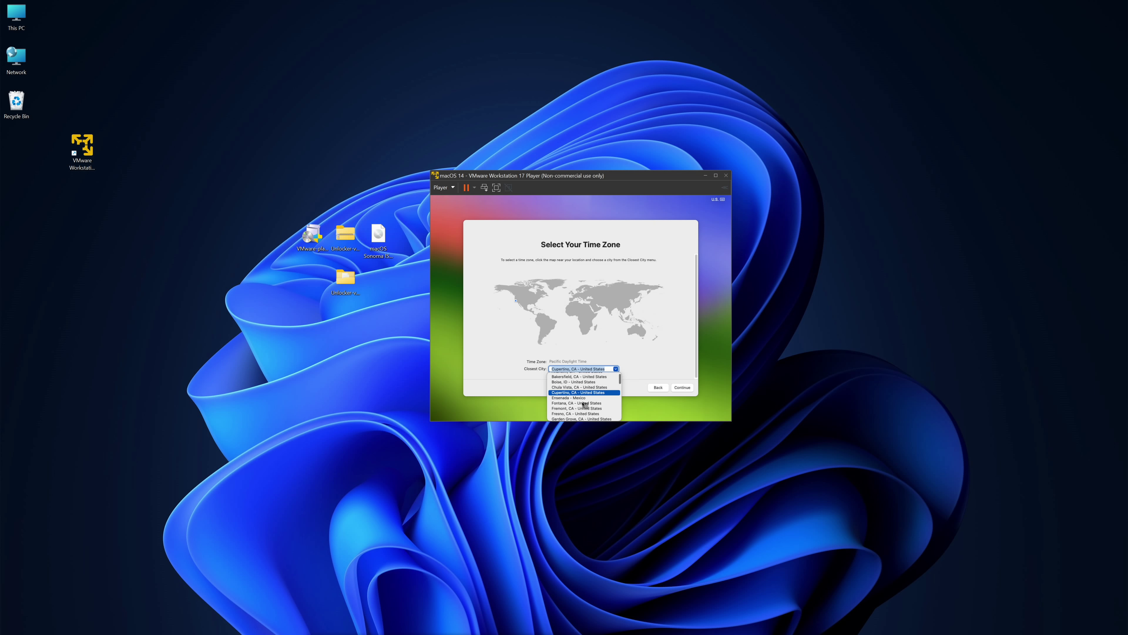
pyautogui.click(572, 306)
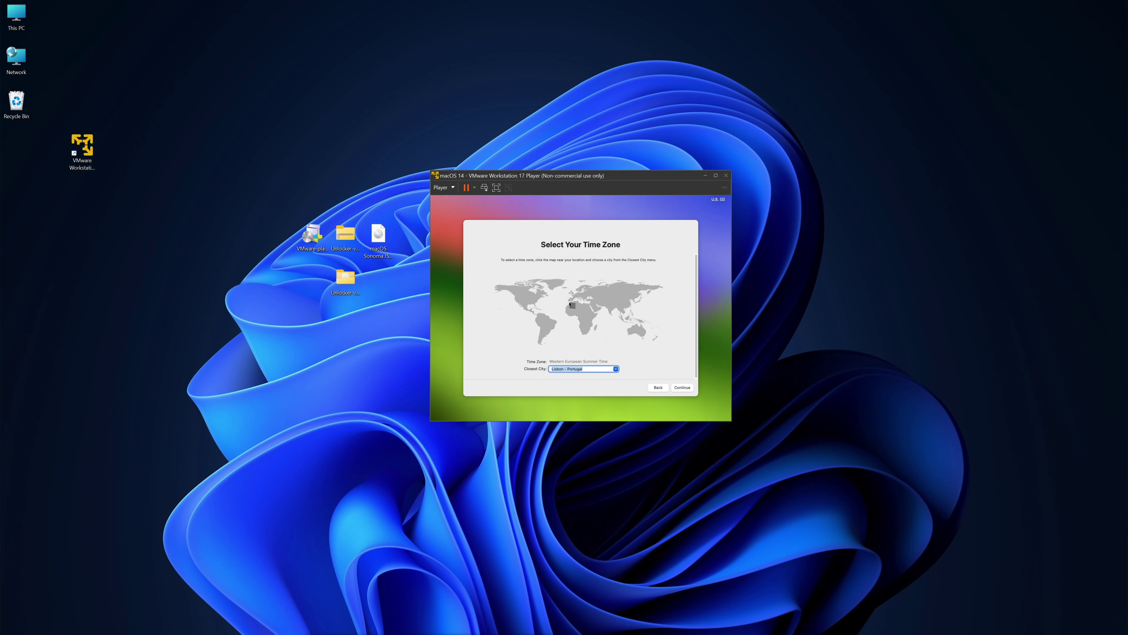
pyautogui.press('Return')
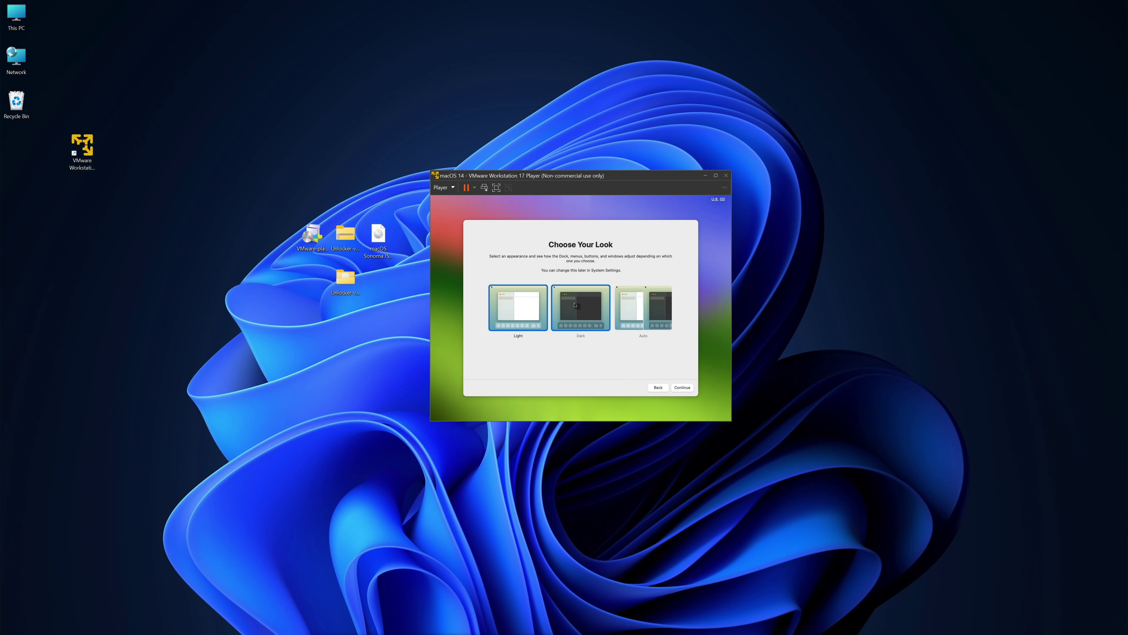
pyautogui.click(575, 305)
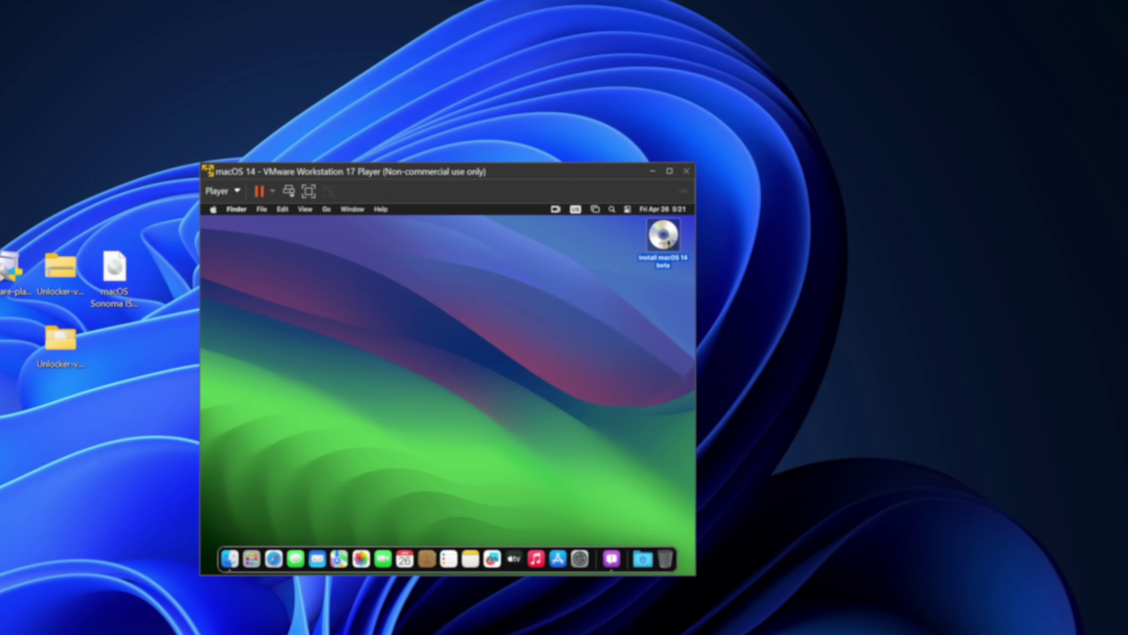
# Eject the Install macOS 14 beta disc and start the VMware Tools install via Player > Manage
pyautogui.rightClick(713, 217)
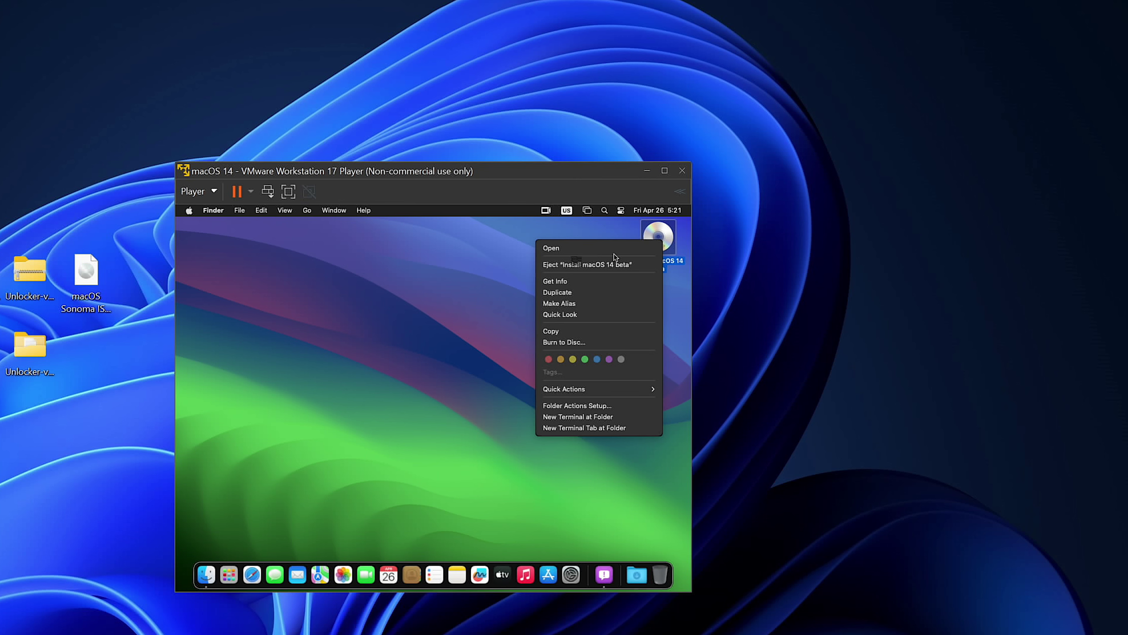
pyautogui.click(617, 269)
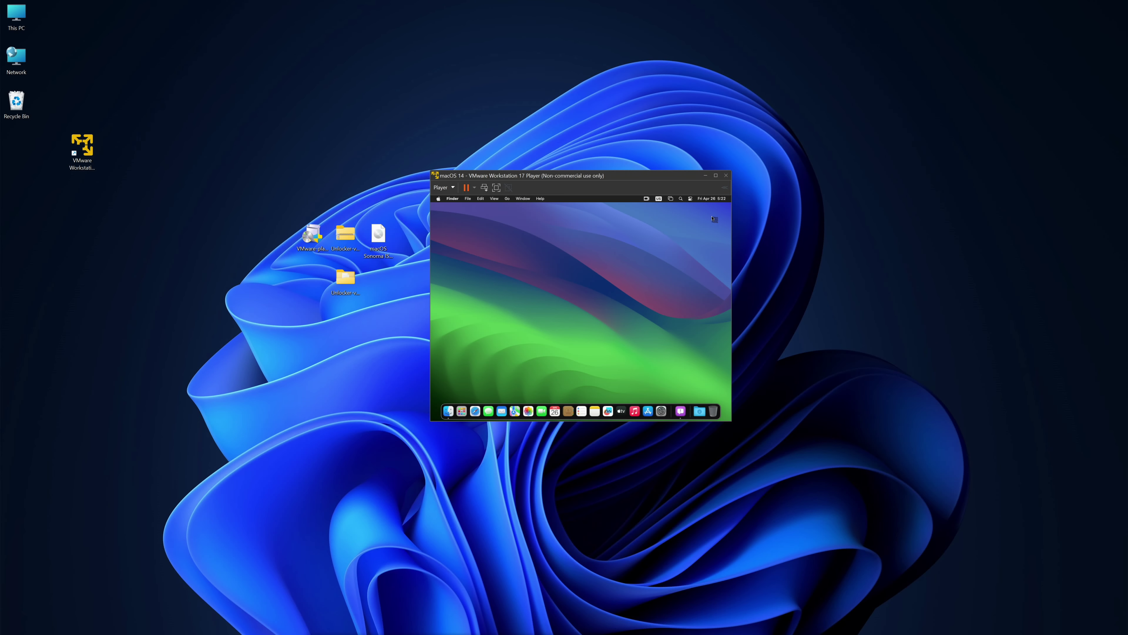
pyautogui.click(453, 187)
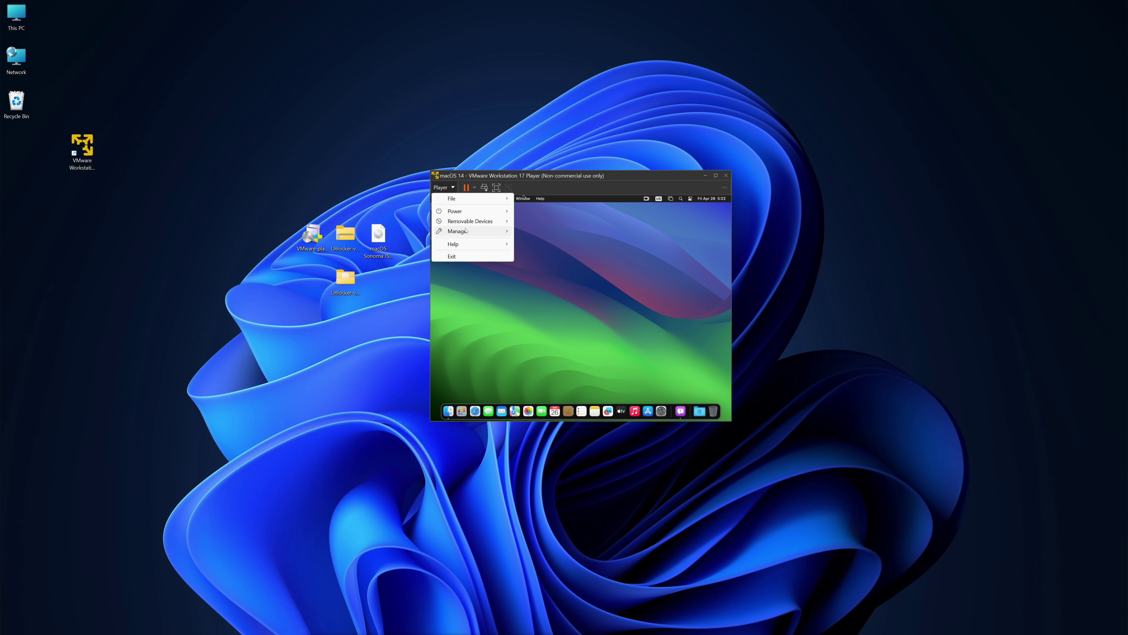
pyautogui.moveTo(467, 231)
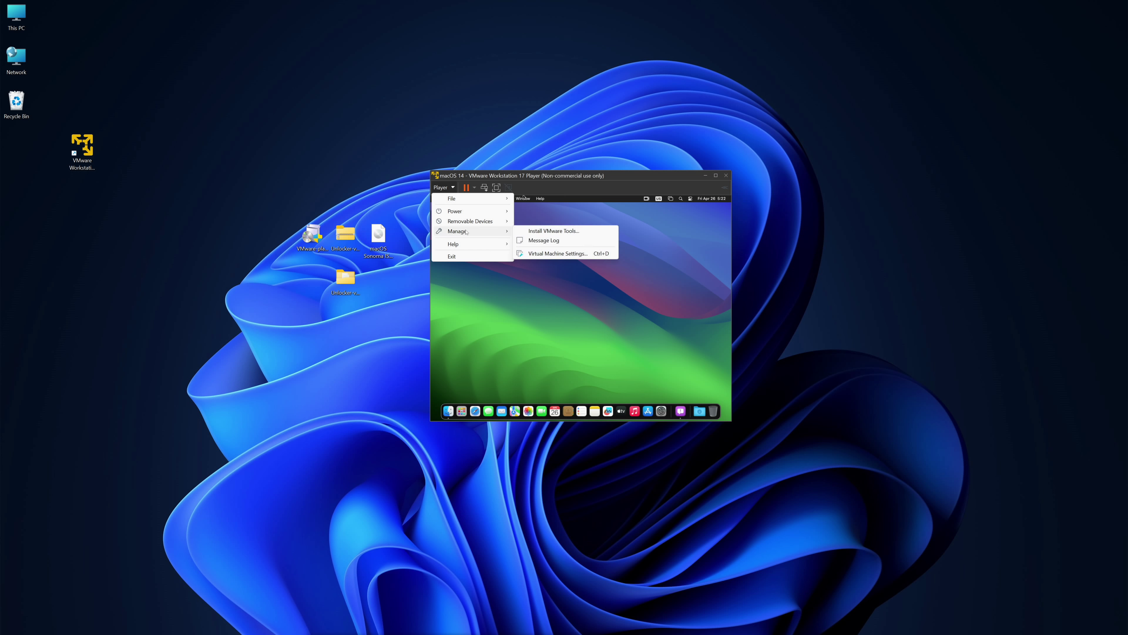
pyautogui.click(553, 230)
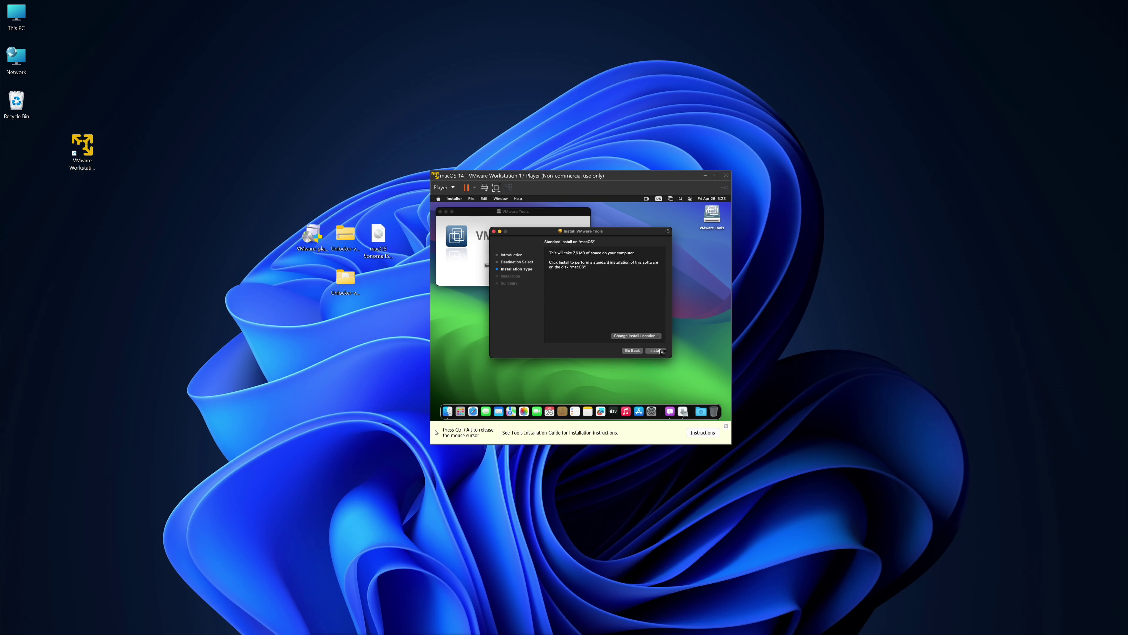
pyautogui.click(656, 349)
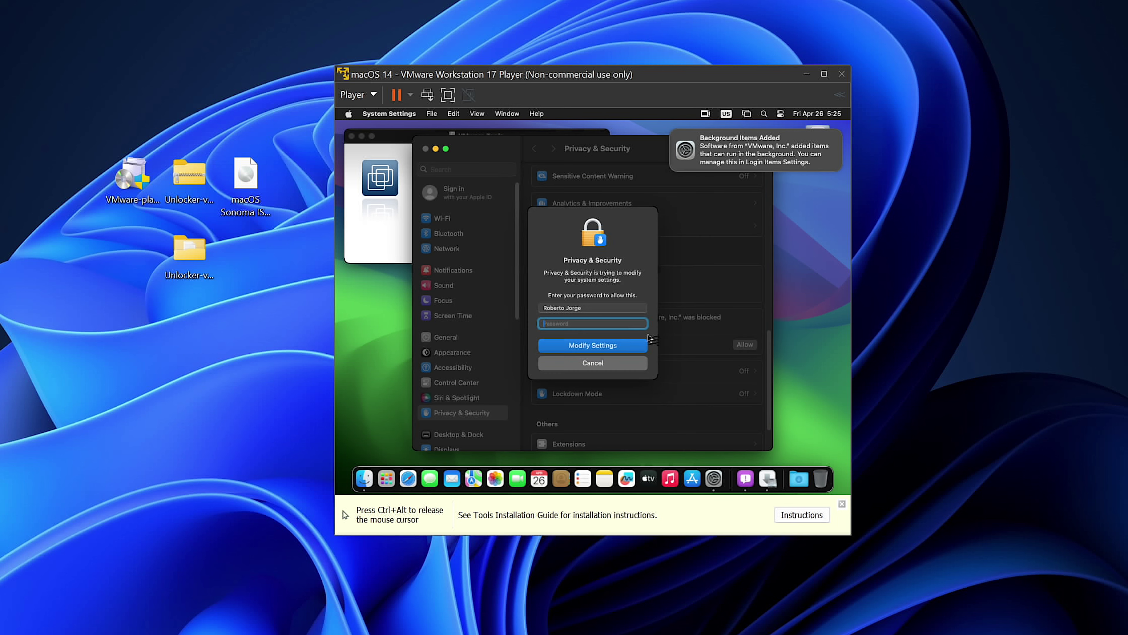
# Authorise the security settings change with the password and dismiss the failed first install
pyautogui.click(617, 346)
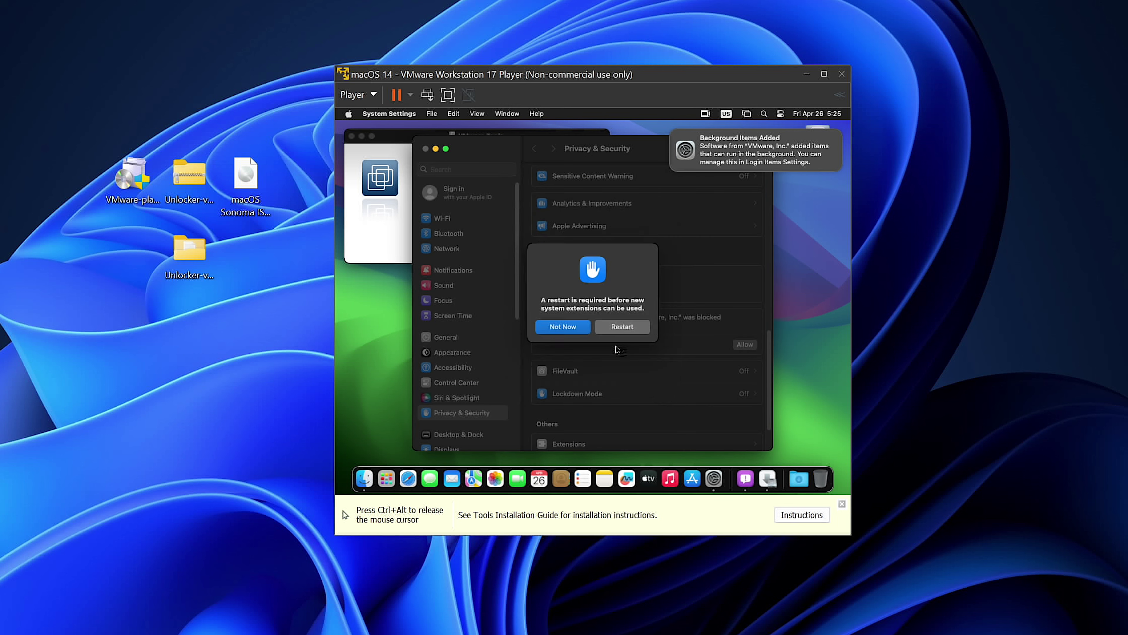
pyautogui.press('Return')
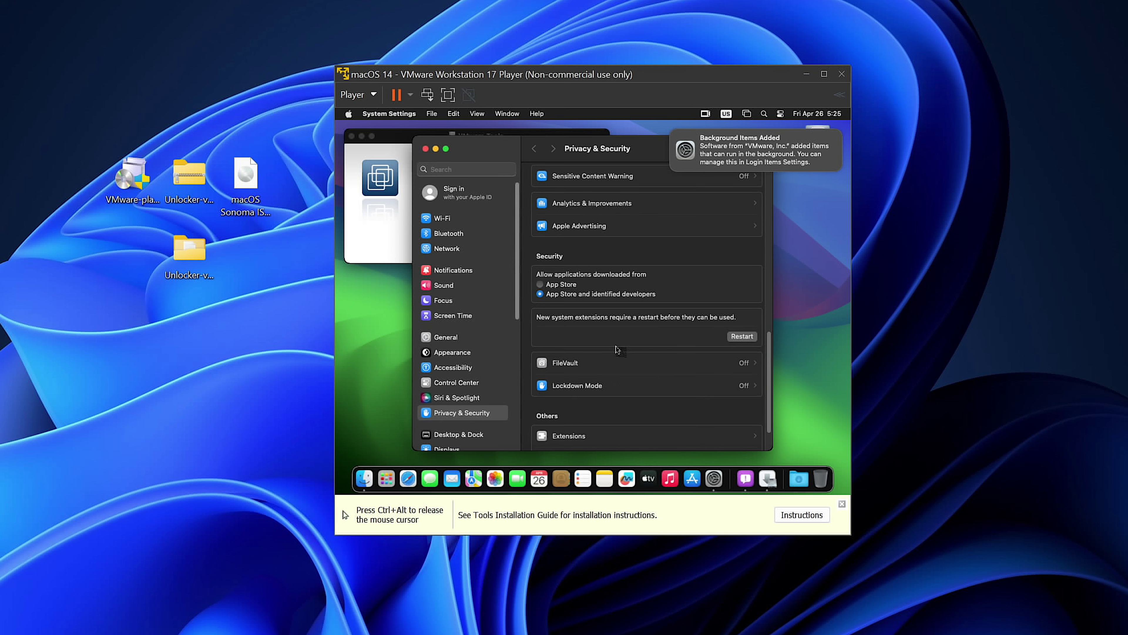
pyautogui.click(742, 337)
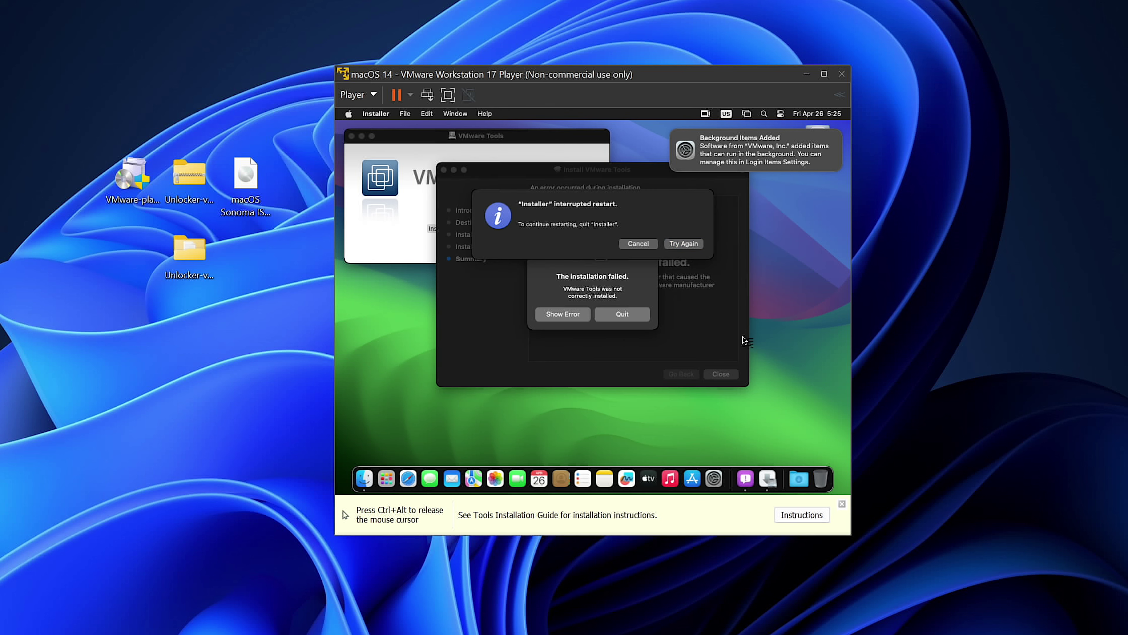
pyautogui.click(627, 243)
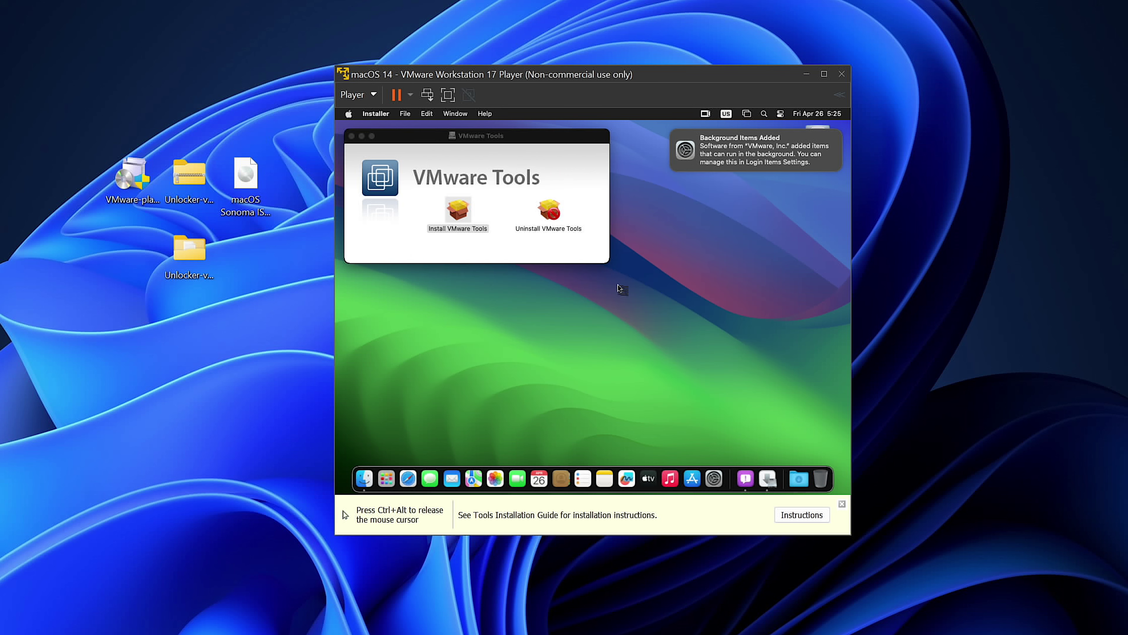
# Rerun the VMware Tools installer, authorise it with the account password, and restart the Mac
pyautogui.click(727, 376)
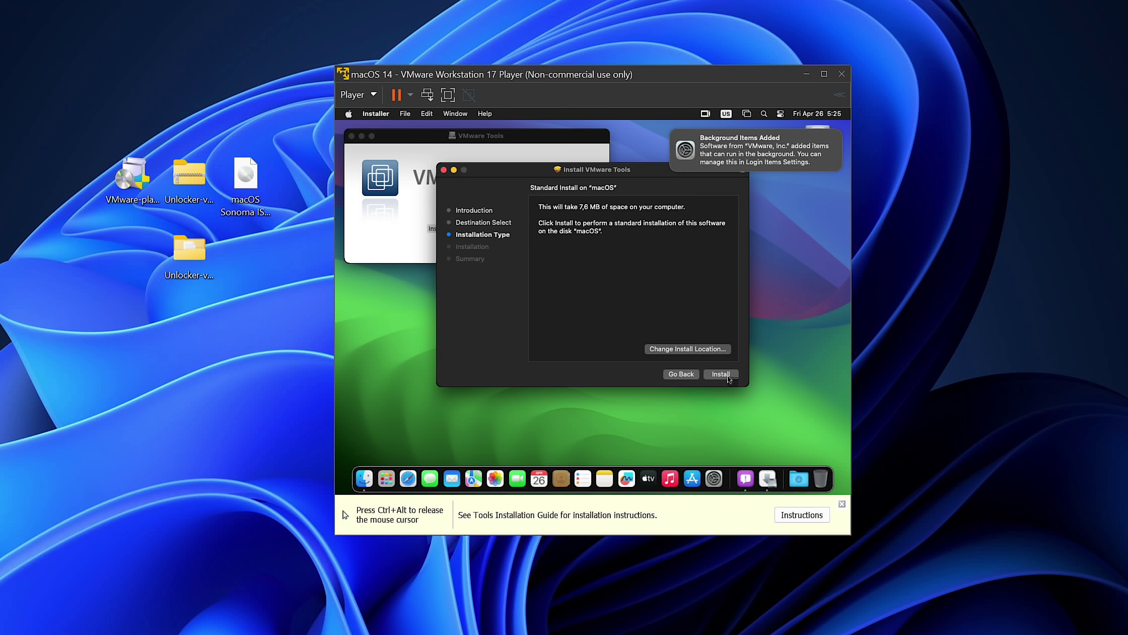
pyautogui.click(721, 375)
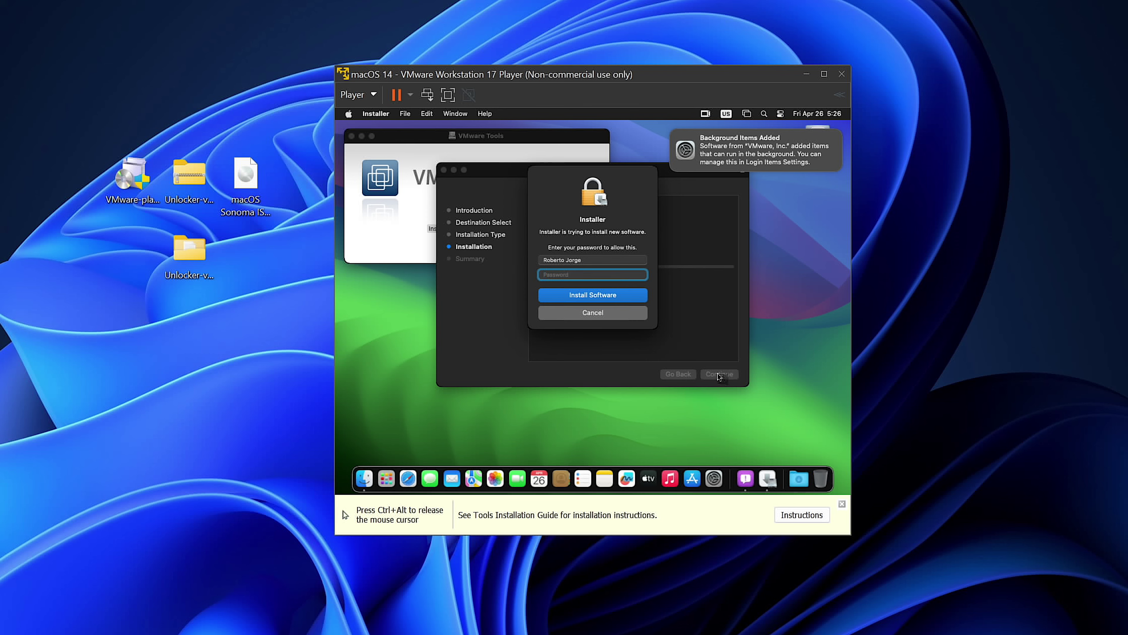
pyautogui.write('*********')
pyautogui.click(608, 294)
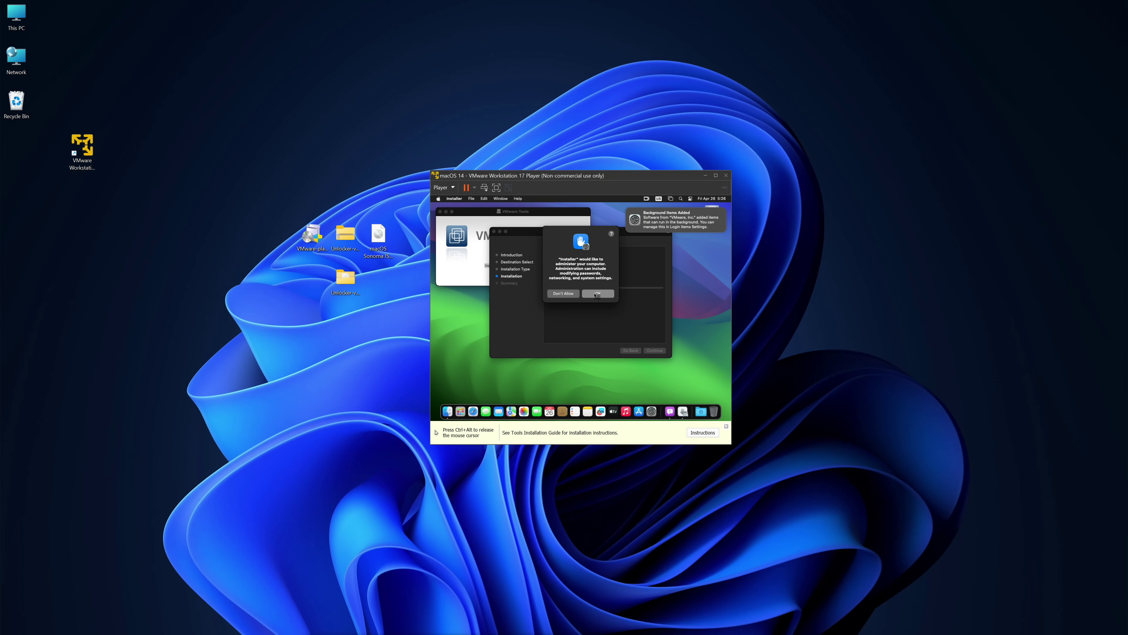
pyautogui.click(597, 294)
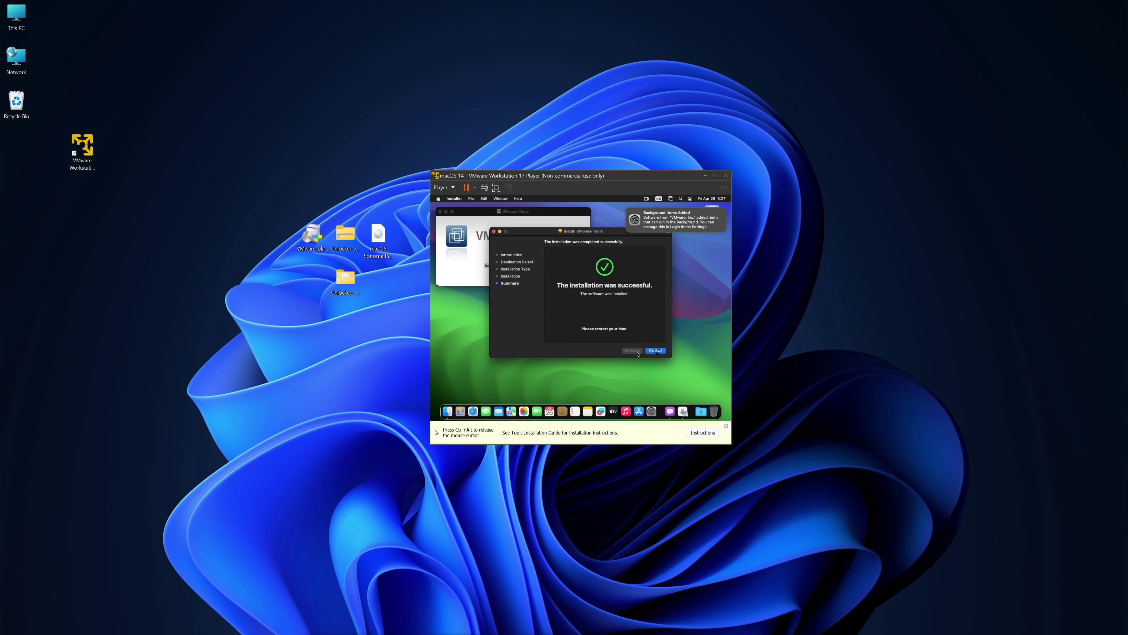
pyautogui.click(659, 351)
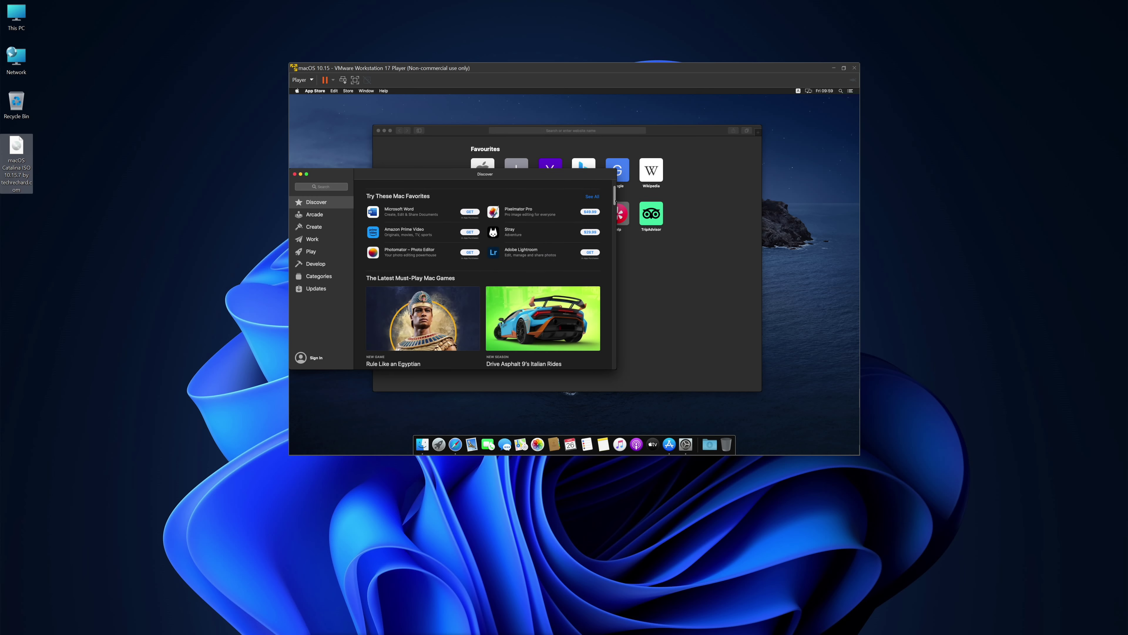
# Scroll down in the macOS guest window
pyautogui.scroll(-5, 484, 271)
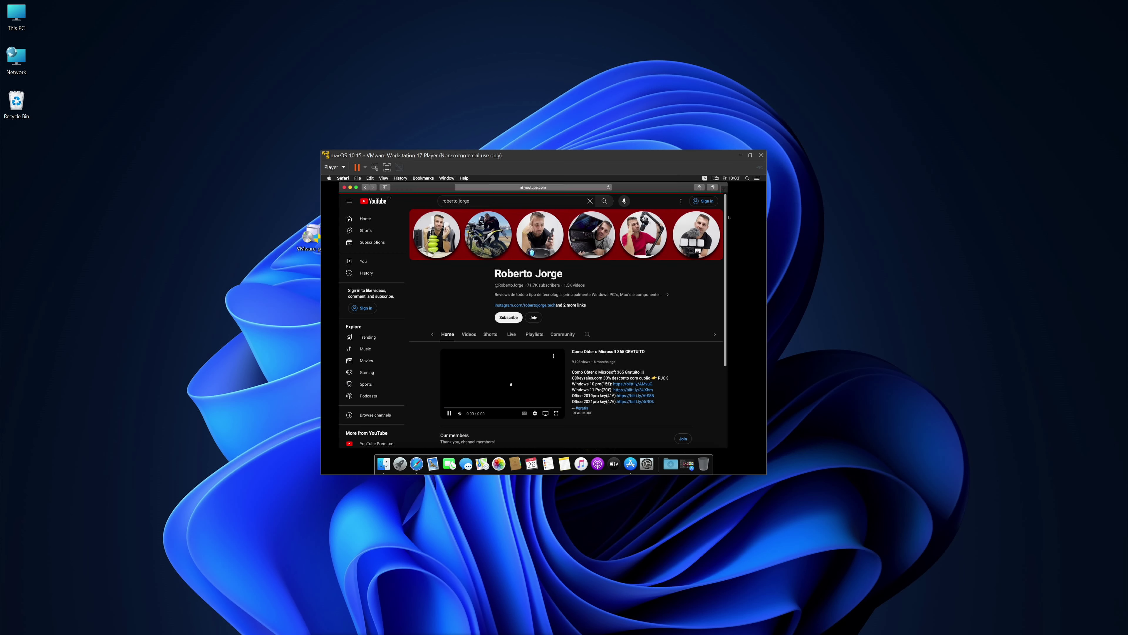